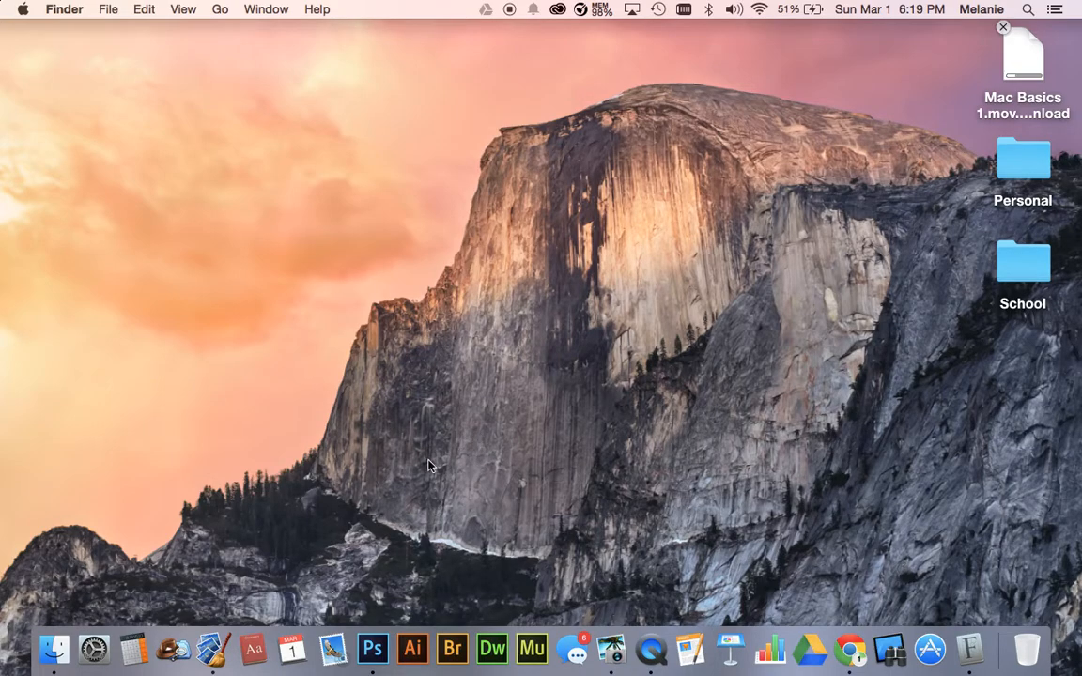
- Switch to Photoshop and make its application window slightly narrower
{"action": "left_click", "coordinate": [381, 602]}
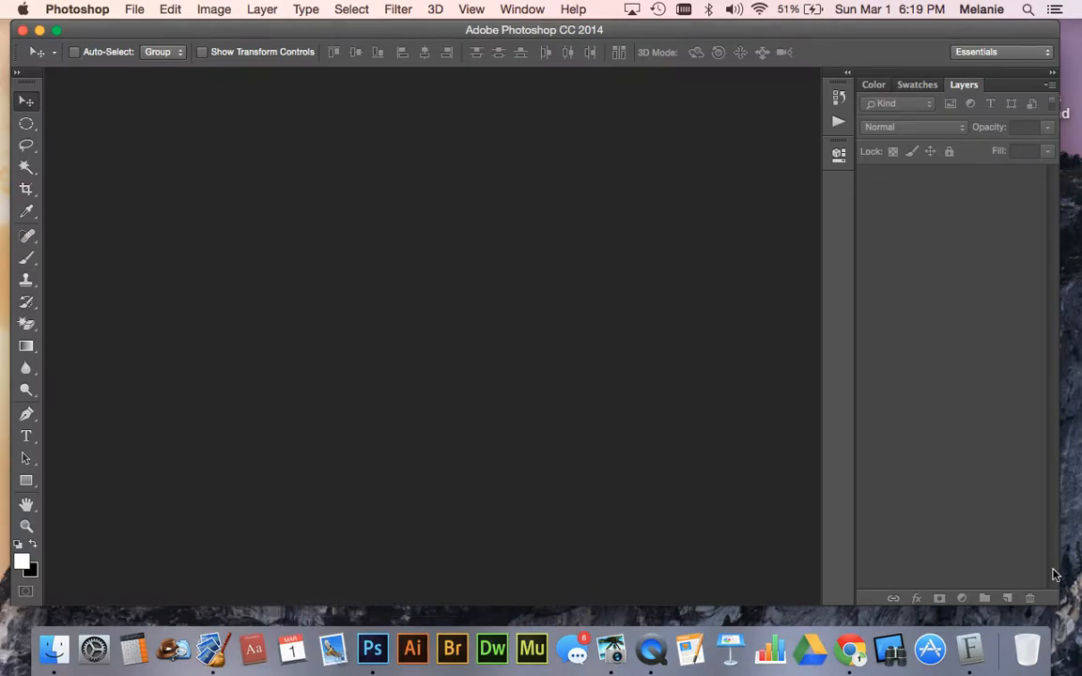
{"action": "mouse_move", "coordinate": [1060, 601]}
{"action": "left_mouse_down"}
{"action": "mouse_move", "coordinate": [1032, 599]}
{"action": "mouse_move", "coordinate": [1048, 600]}
{"action": "left_mouse_up"}
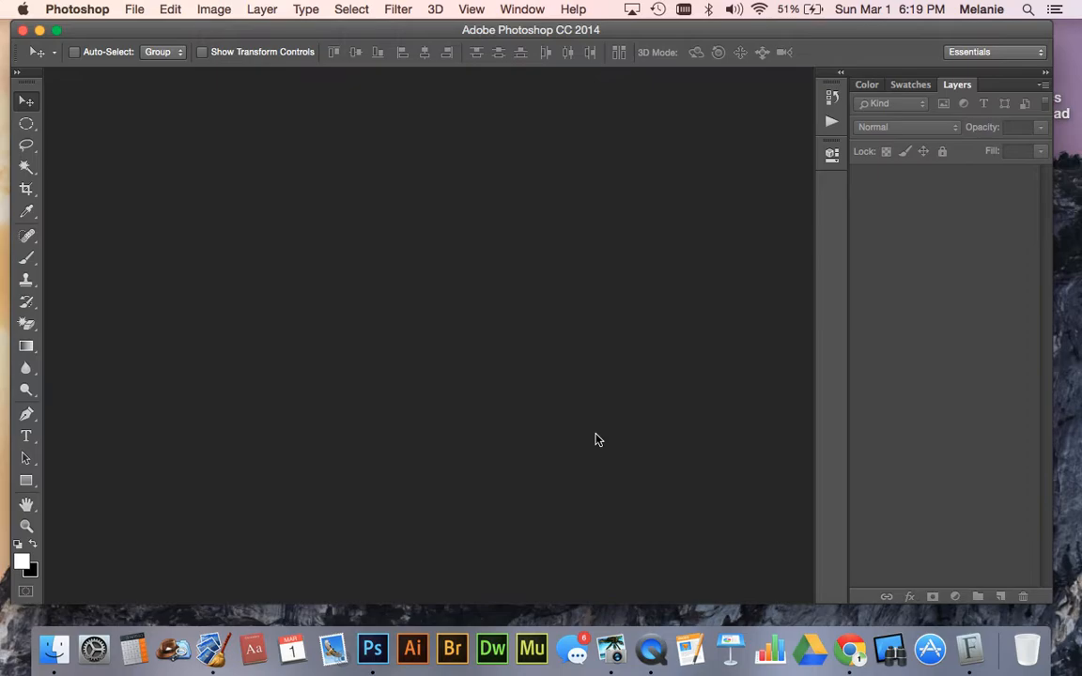
{"action": "left_click", "coordinate": [134, 9]}
{"action": "left_click", "coordinate": [134, 9]}
{"action": "left_click", "coordinate": [134, 9]}
{"action": "left_click", "coordinate": [148, 32]}
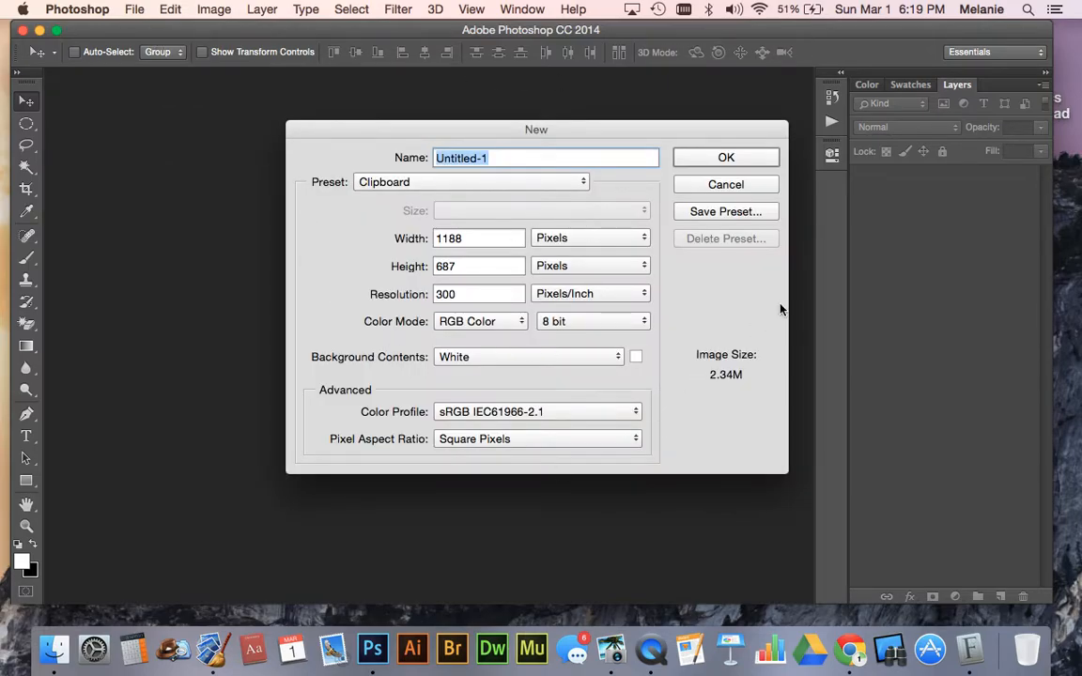
{"action": "left_click", "coordinate": [732, 188]}
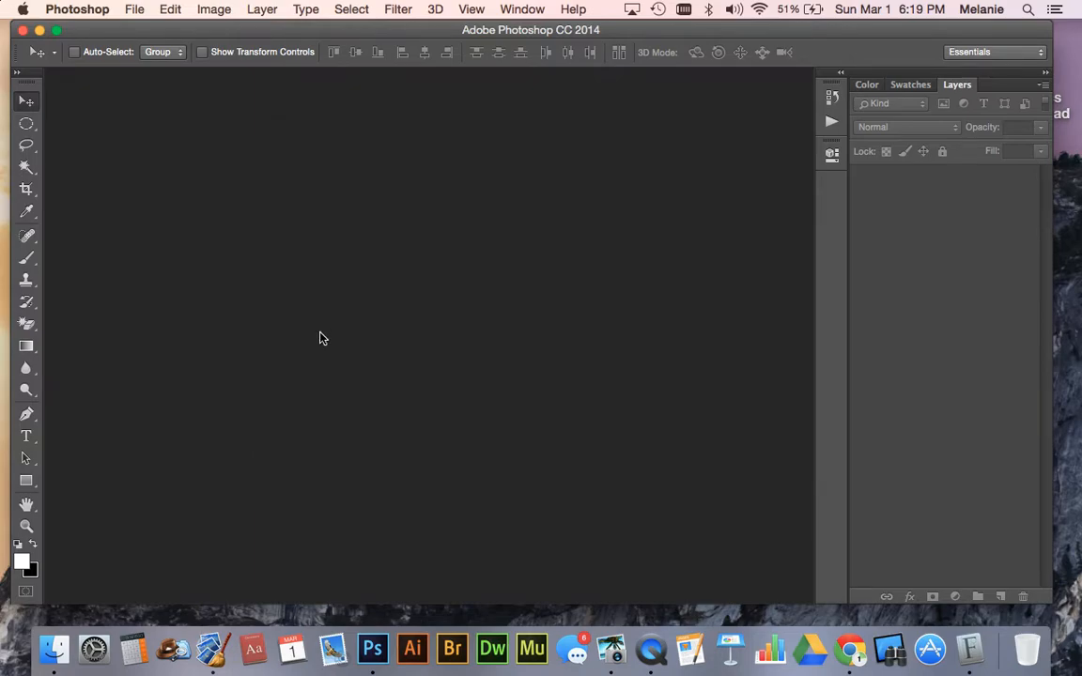
- Start a new document named Practice using the U.S. Paper preset
{"action": "key", "text": "super+n"}
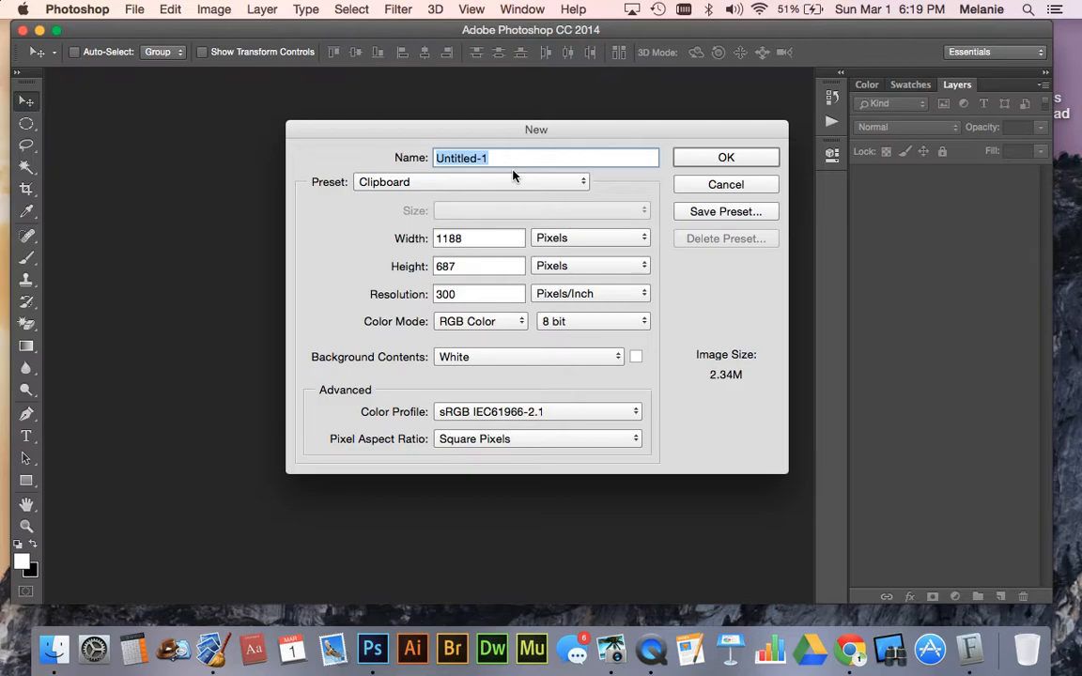
{"action": "type", "text": "Practice"}
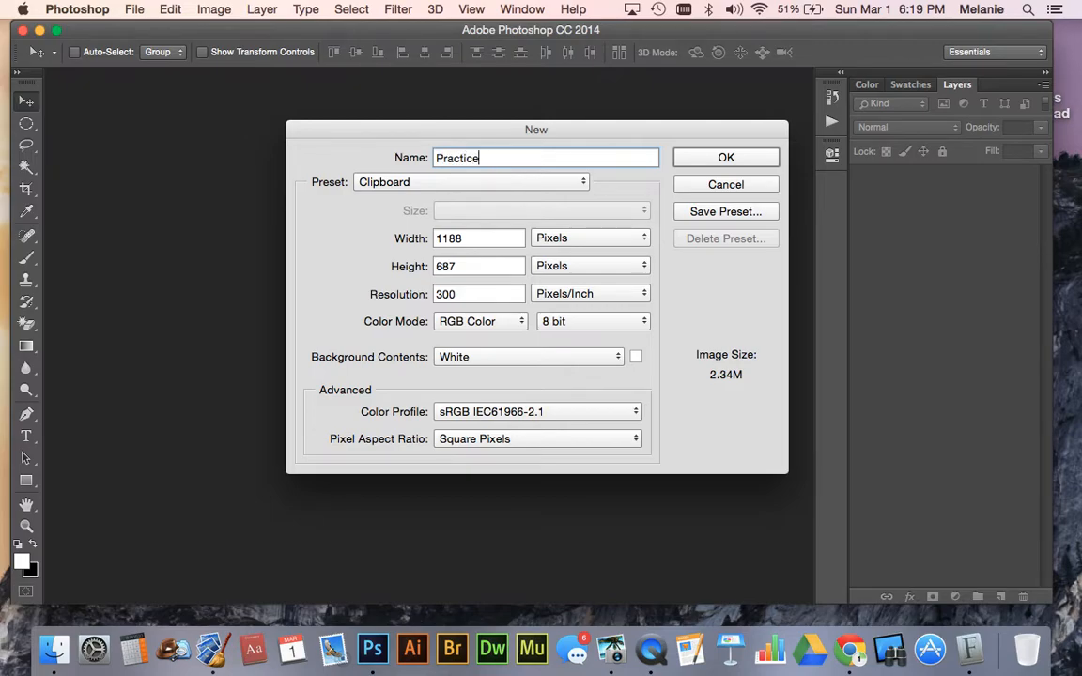
{"action": "left_click", "coordinate": [410, 183]}
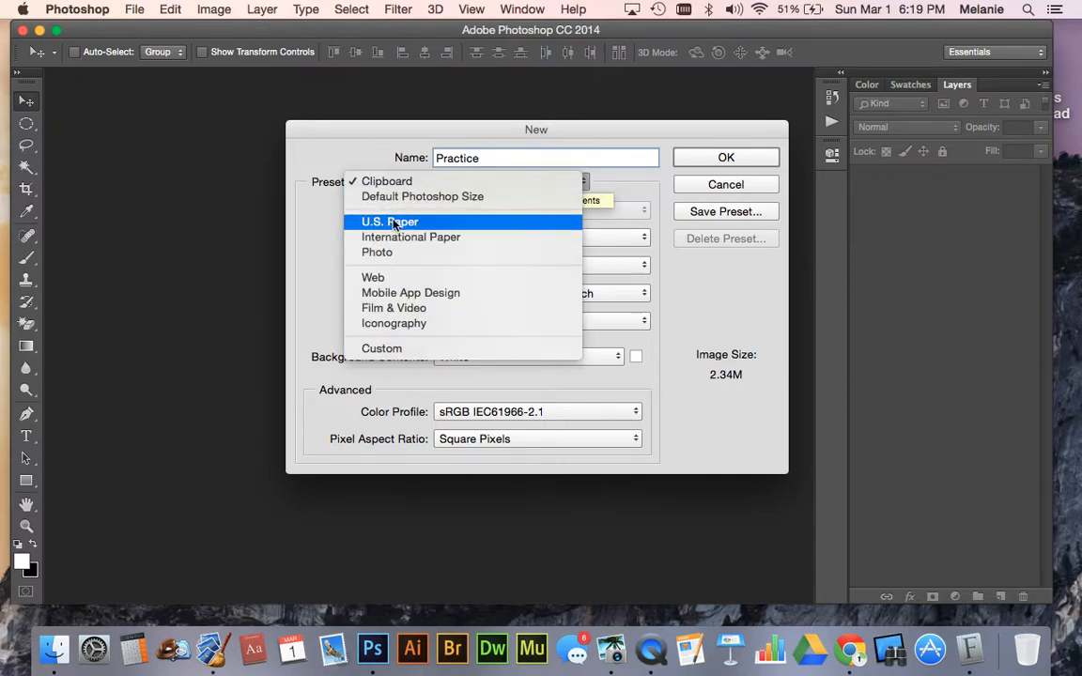
{"action": "left_click", "coordinate": [392, 223]}
{"action": "left_click", "coordinate": [407, 183]}
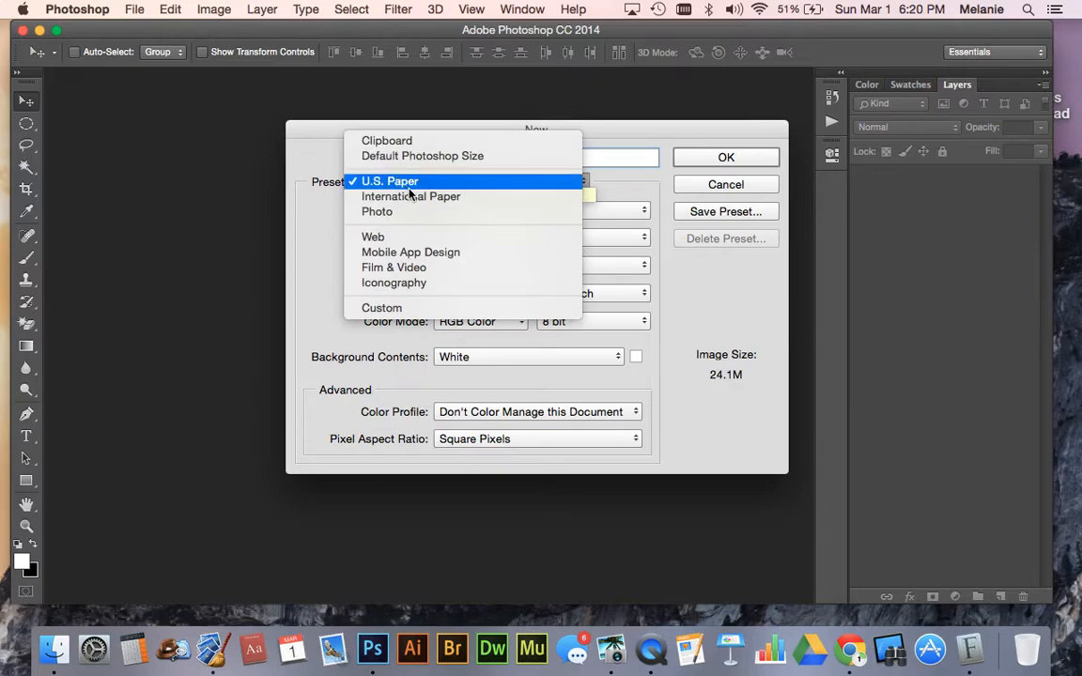
{"action": "left_click", "coordinate": [409, 186]}
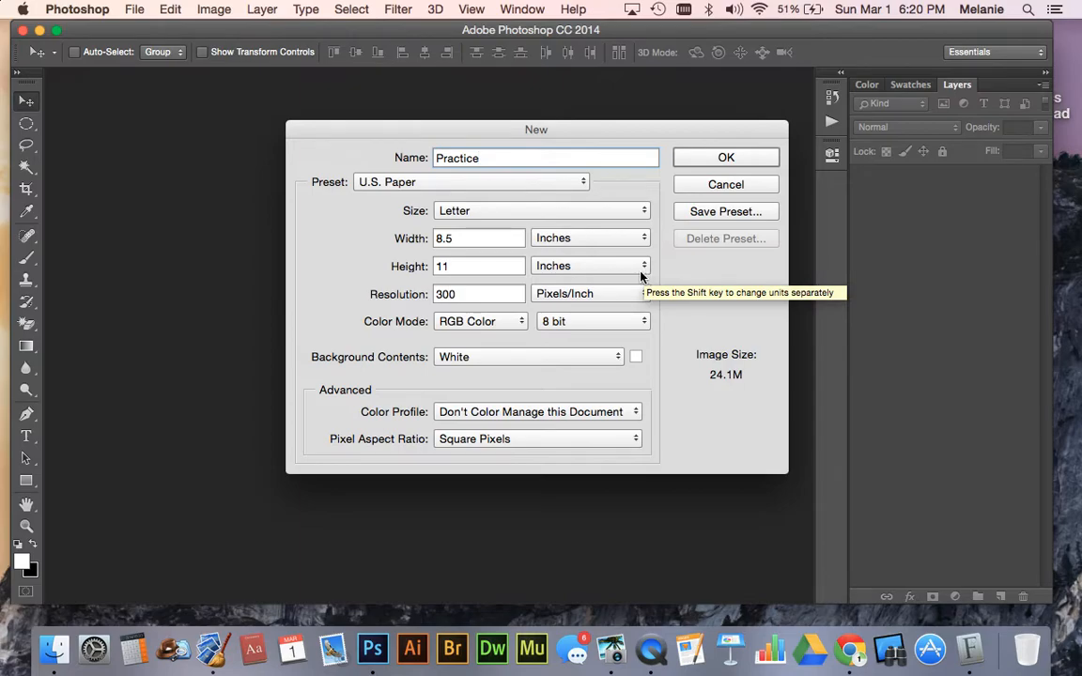
- Check the available presets, width units and paper sizes for the new document
{"action": "left_click", "coordinate": [404, 182]}
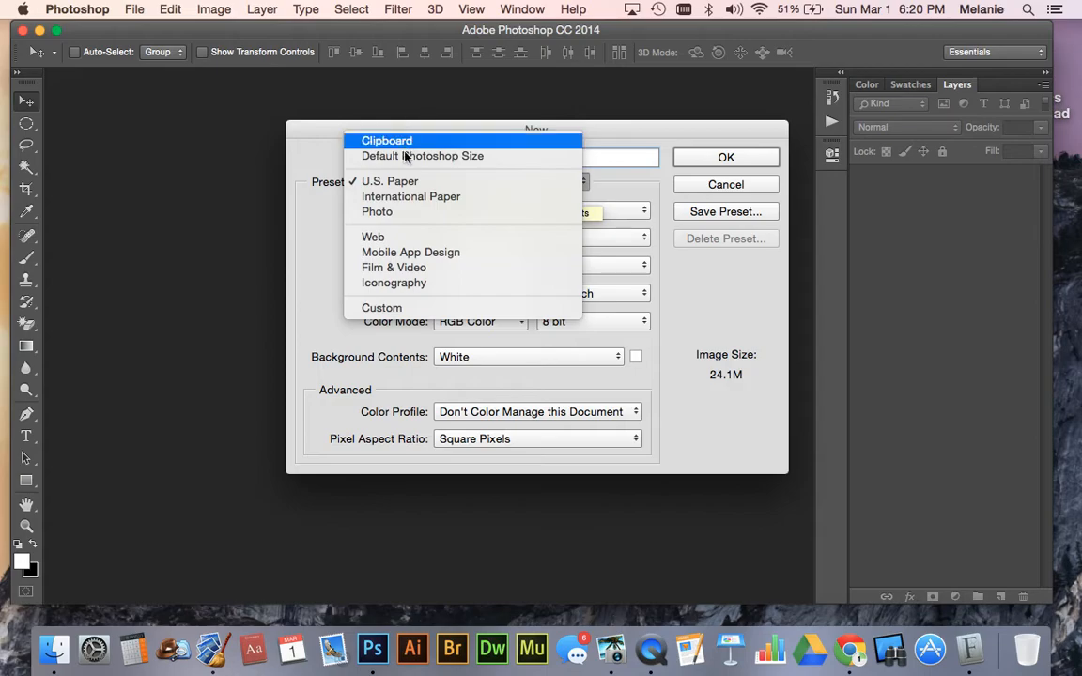
{"action": "left_click", "coordinate": [371, 182]}
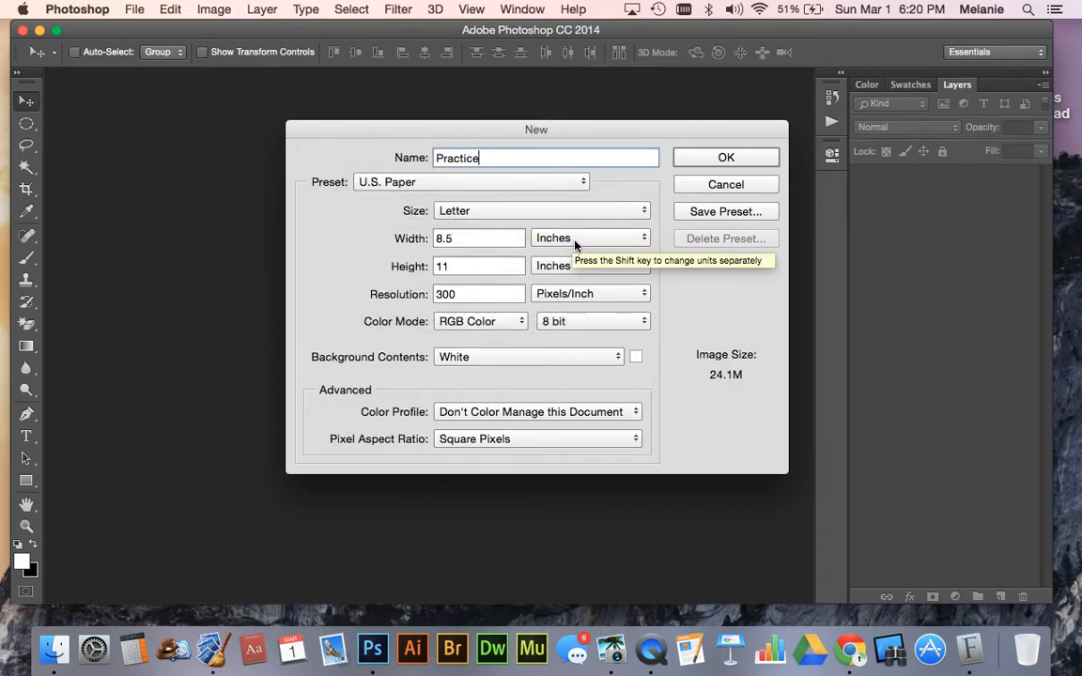
{"action": "left_click", "coordinate": [575, 245]}
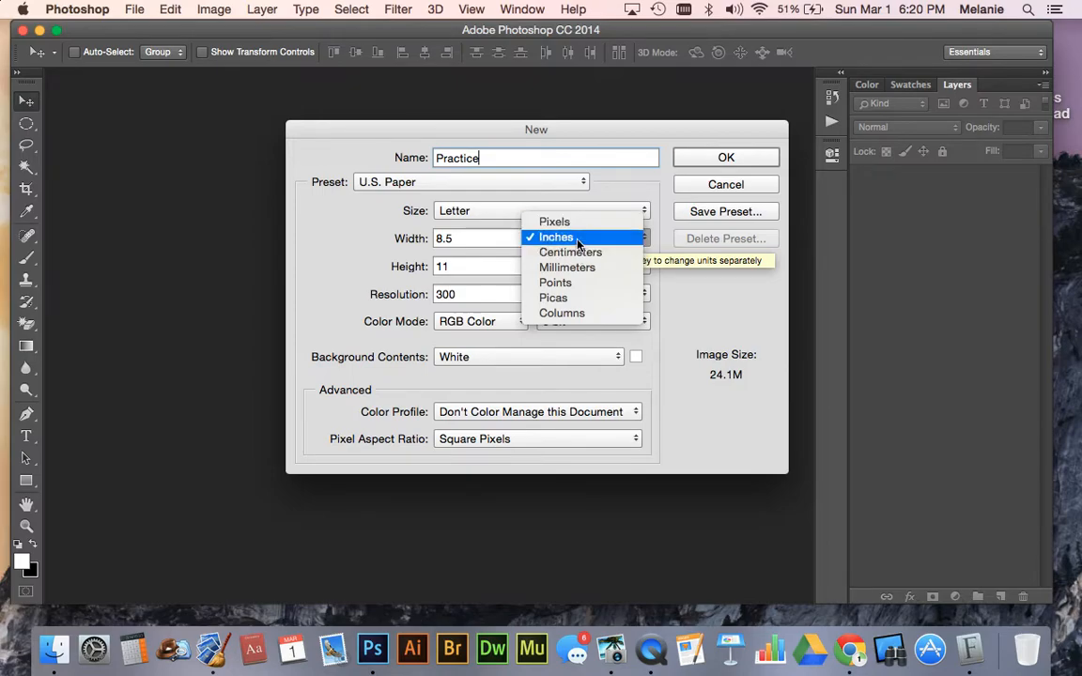
{"action": "left_click", "coordinate": [577, 239]}
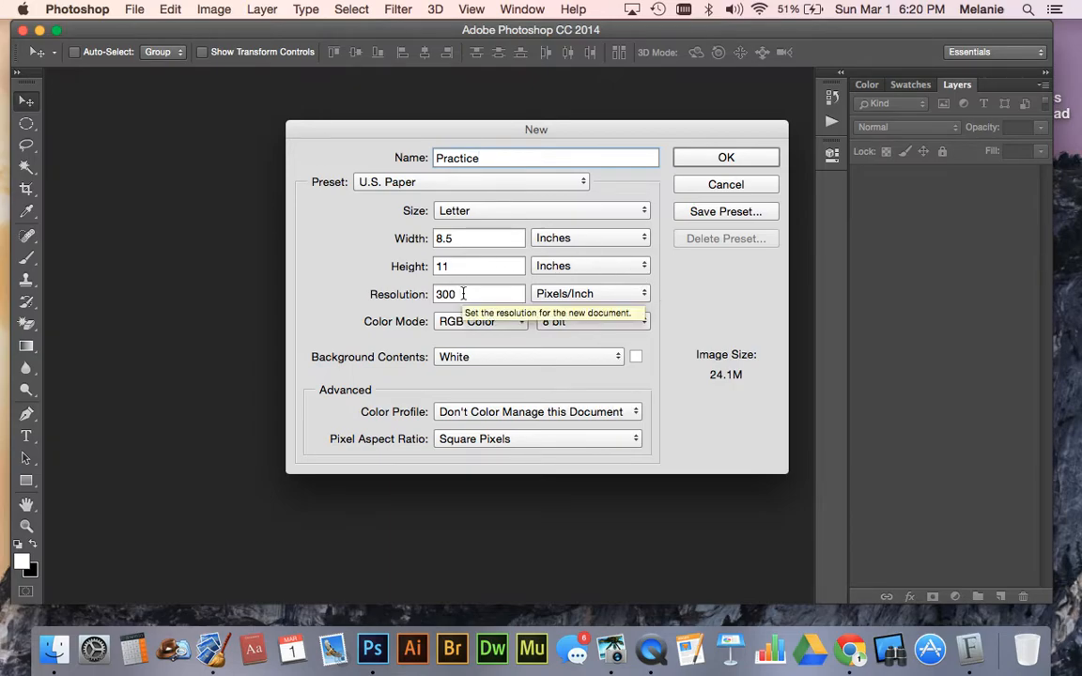
{"action": "left_click", "coordinate": [463, 212]}
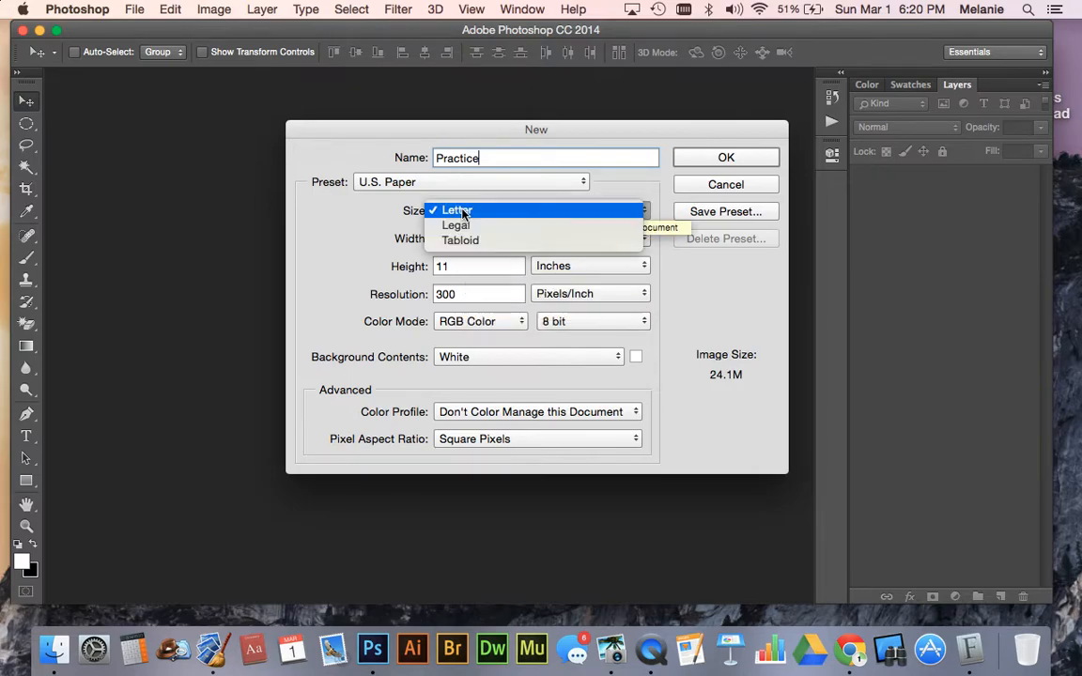
{"action": "left_click", "coordinate": [464, 212]}
- Try the Clipboard and International Paper presets and return to the U.S. Paper preset
{"action": "left_click", "coordinate": [460, 183]}
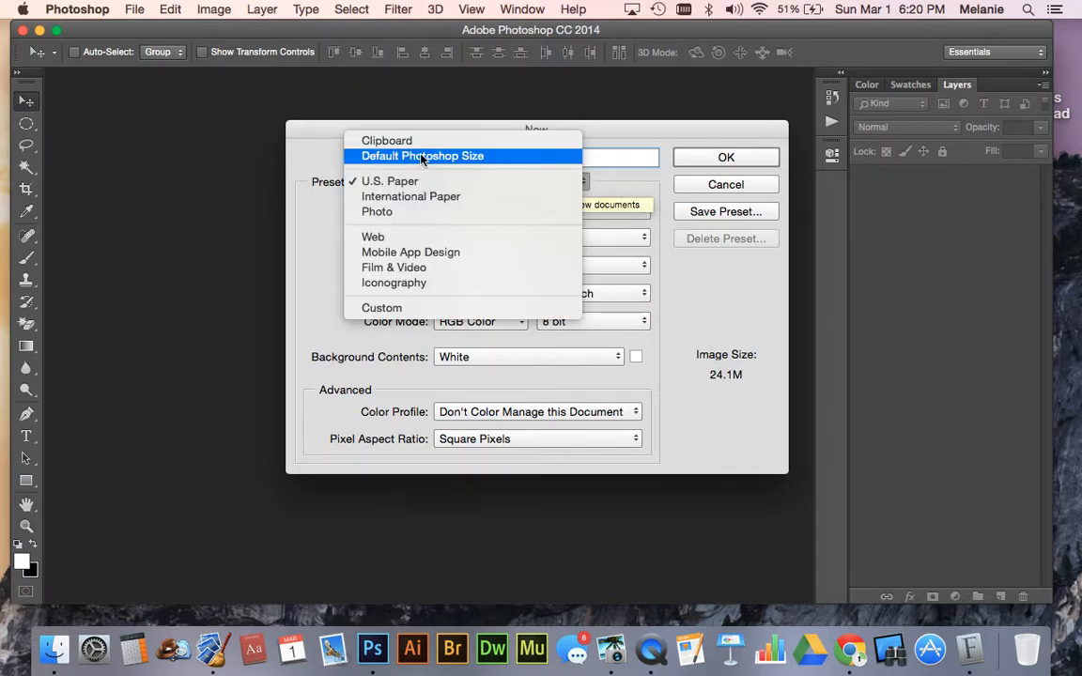
{"action": "left_click", "coordinate": [389, 148]}
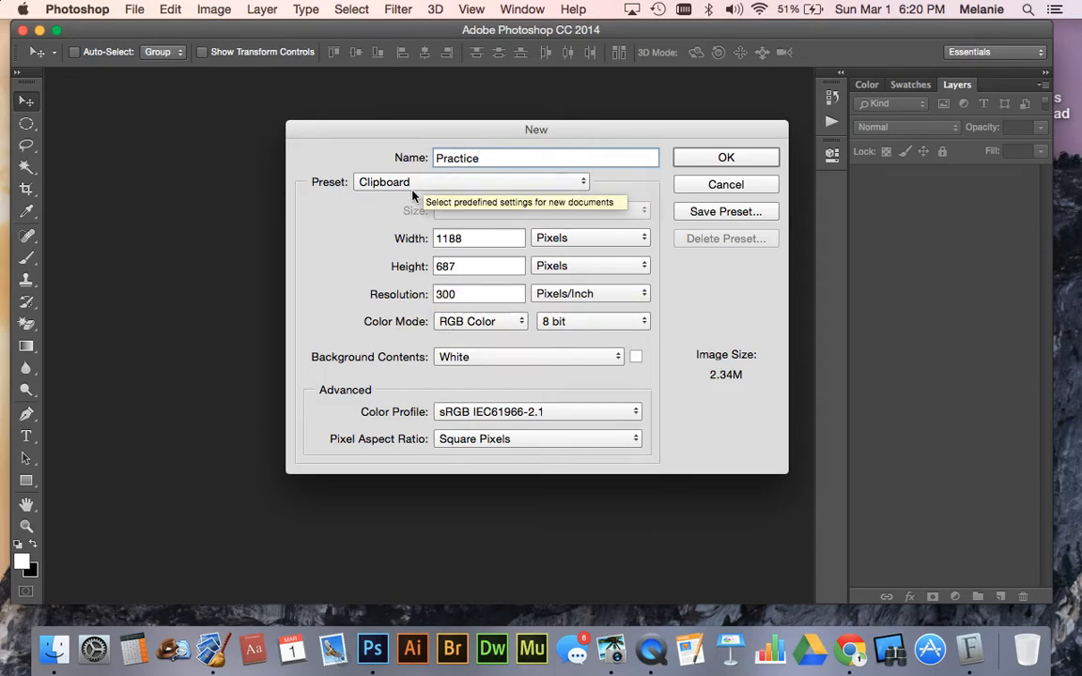
{"action": "left_click", "coordinate": [385, 179]}
{"action": "left_click", "coordinate": [399, 237]}
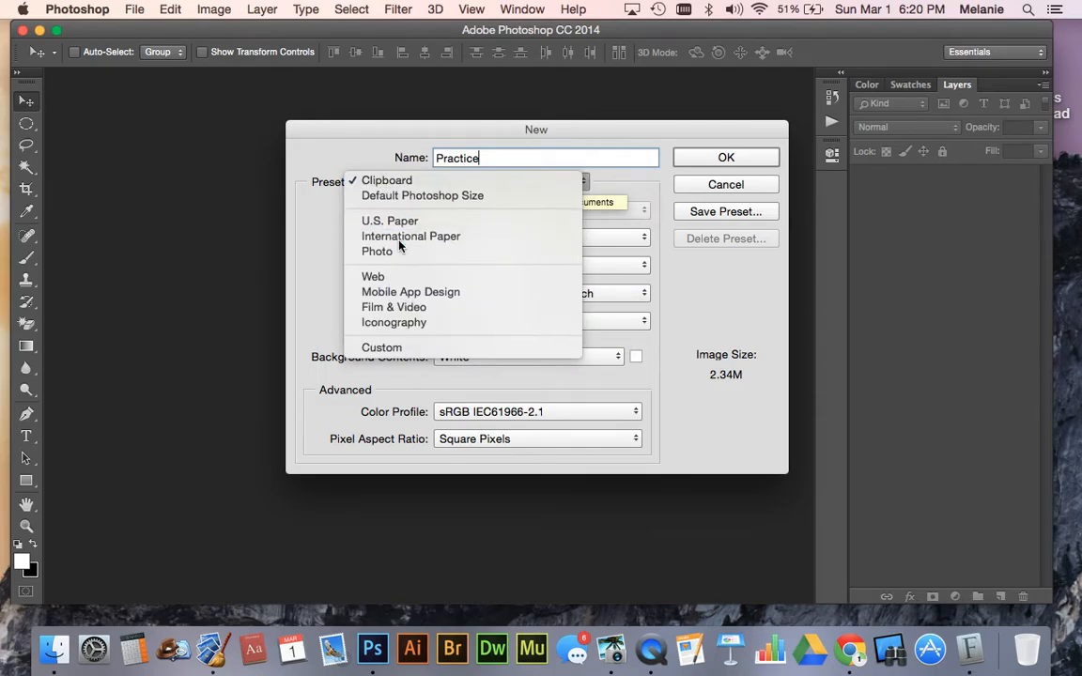
{"action": "left_click", "coordinate": [379, 182]}
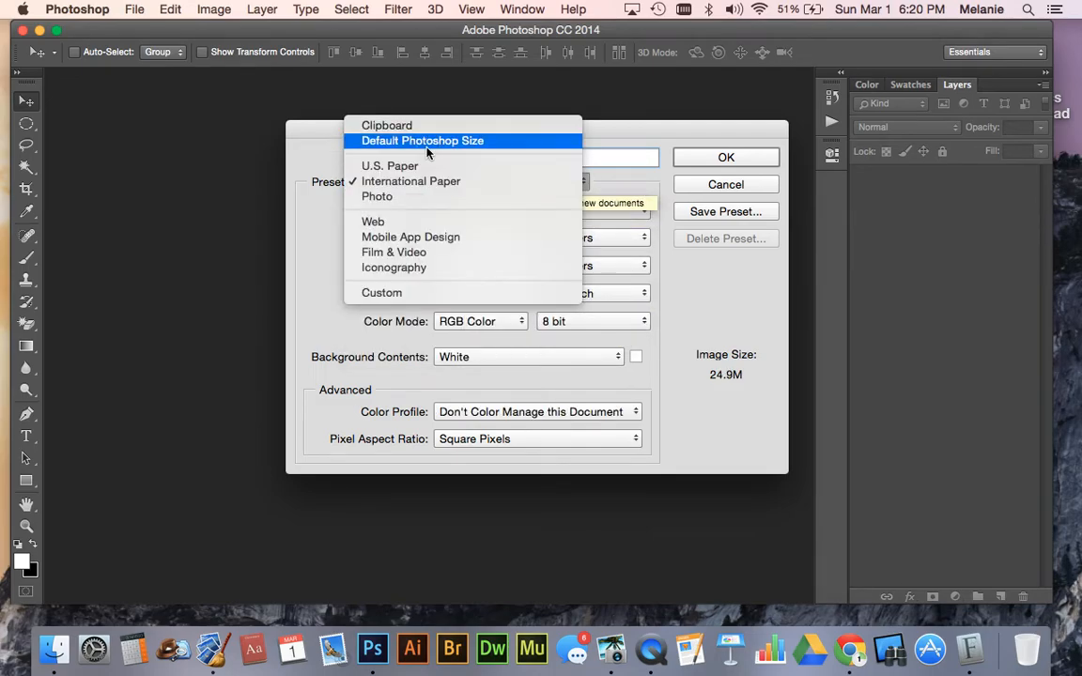
{"action": "left_click", "coordinate": [380, 165]}
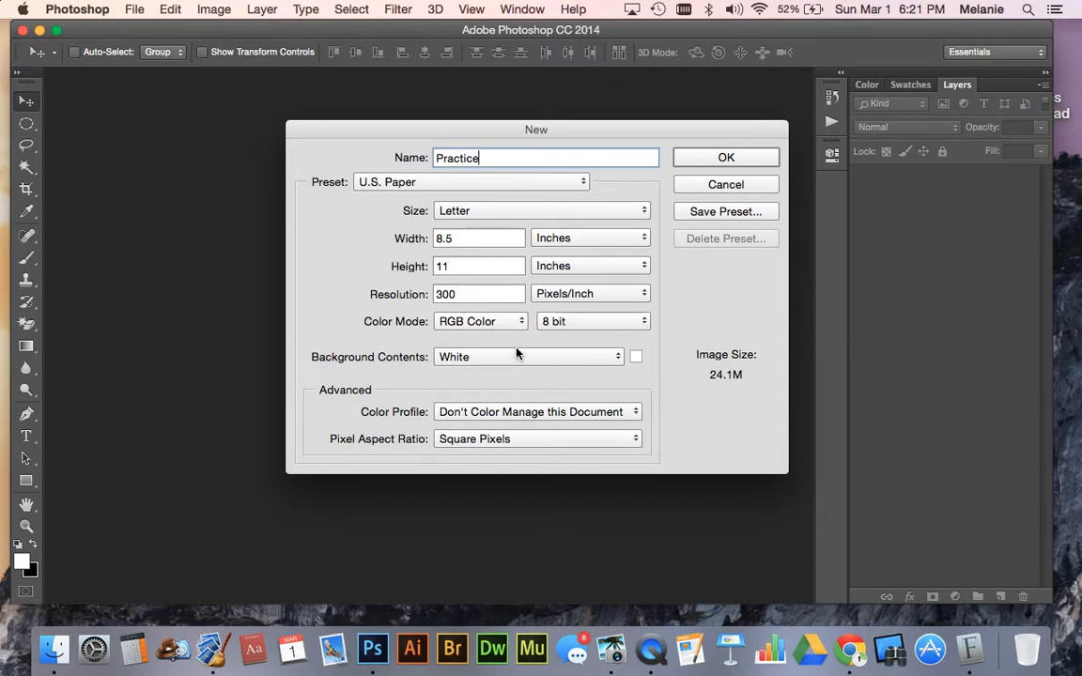
- Choose RGB Color as the new document's color mode with a bit depth of 8 bit
{"action": "left_click", "coordinate": [525, 323]}
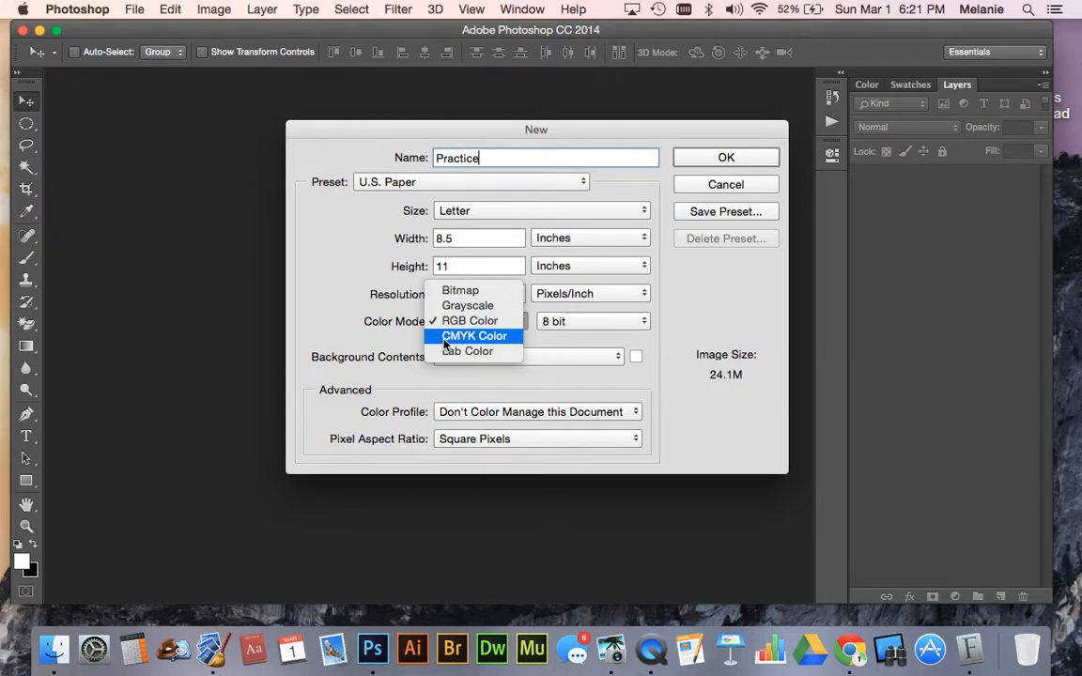
{"action": "left_click", "coordinate": [504, 322]}
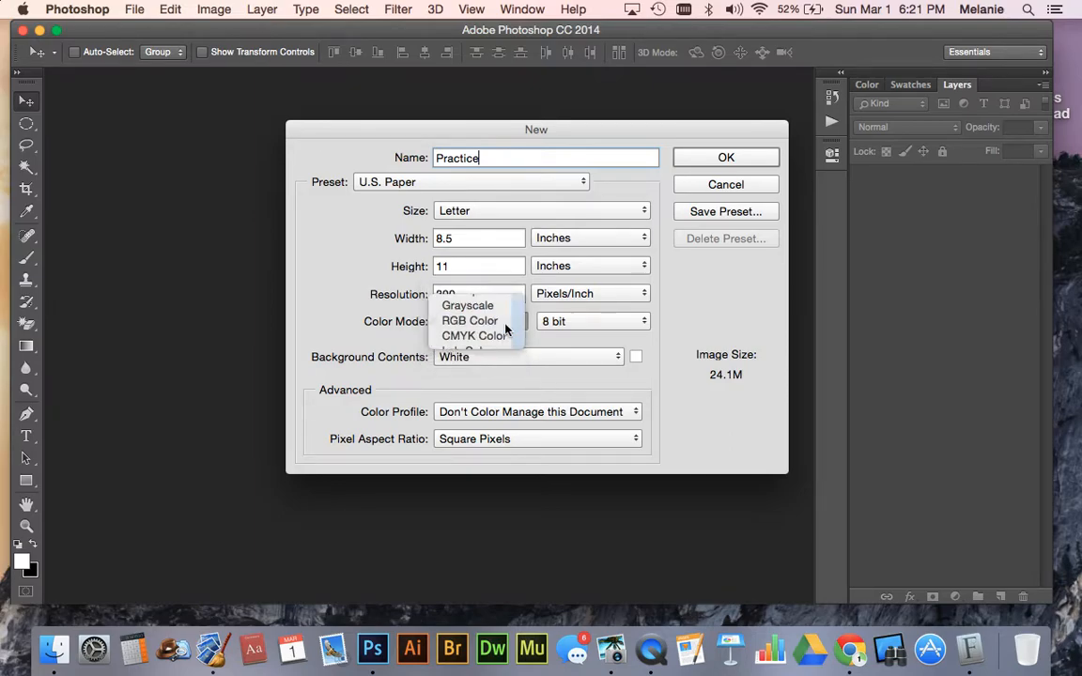
{"action": "left_click", "coordinate": [561, 324]}
{"action": "left_click", "coordinate": [561, 324]}
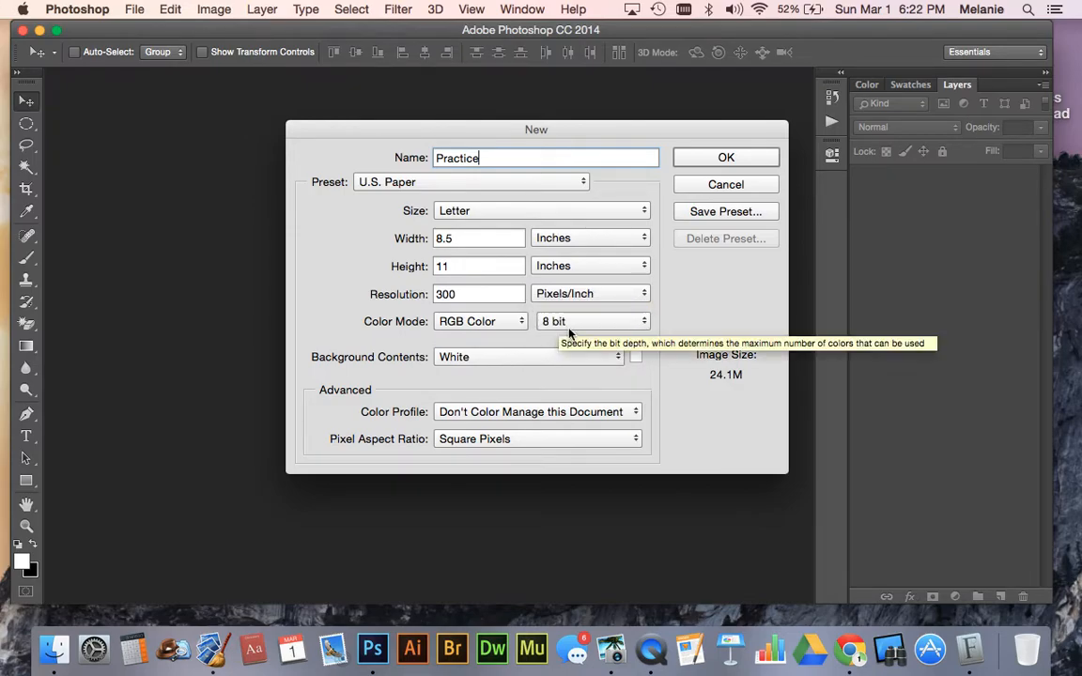
{"action": "left_click", "coordinate": [561, 325]}
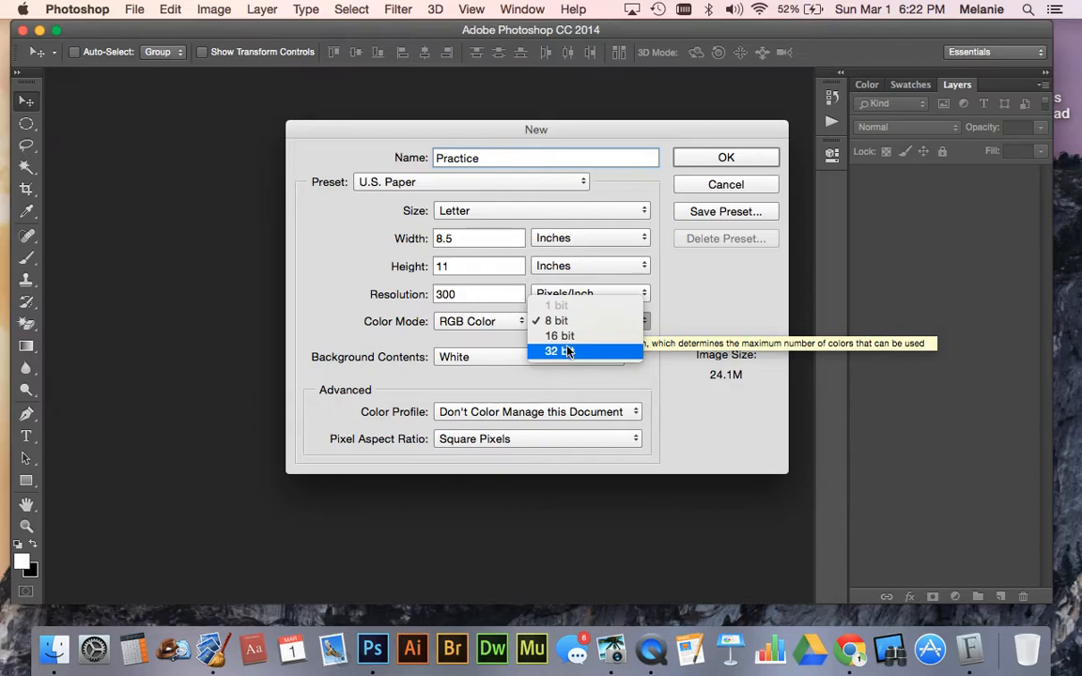
{"action": "left_click", "coordinate": [552, 324]}
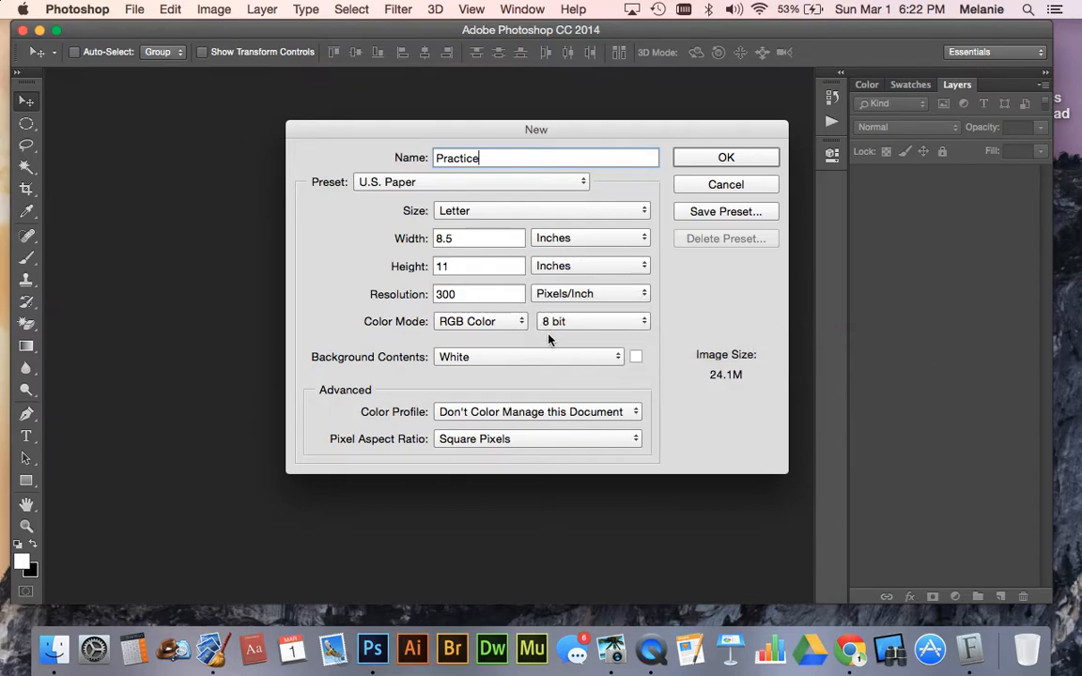
- Set the background contents to Transparent and create the document
{"action": "left_click", "coordinate": [460, 357]}
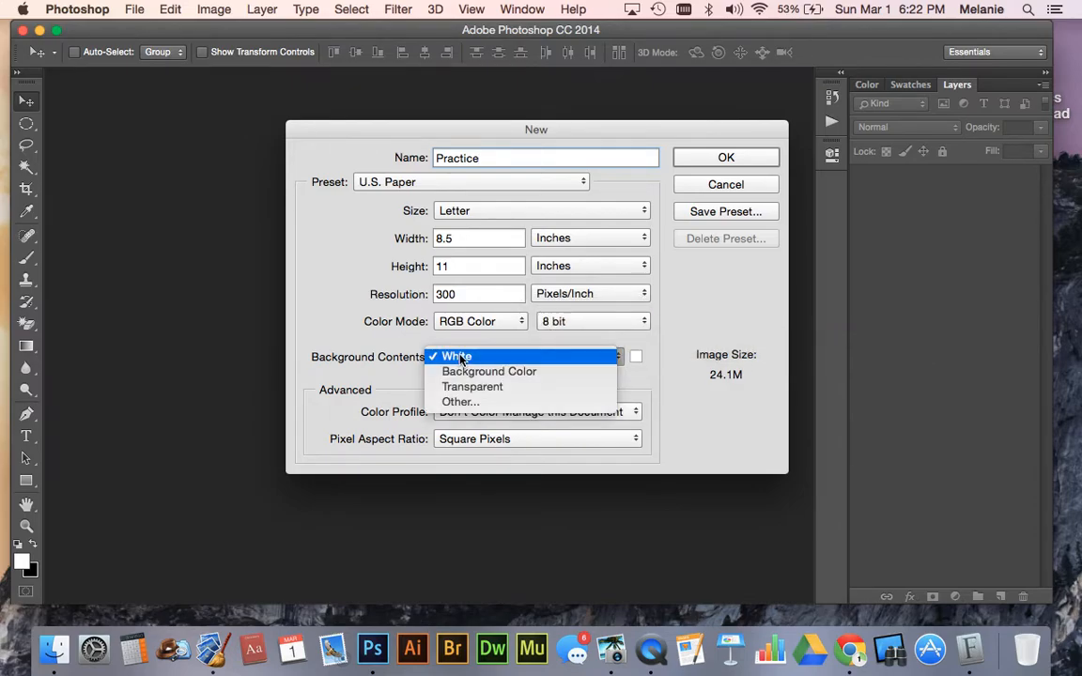
{"action": "left_click", "coordinate": [463, 388]}
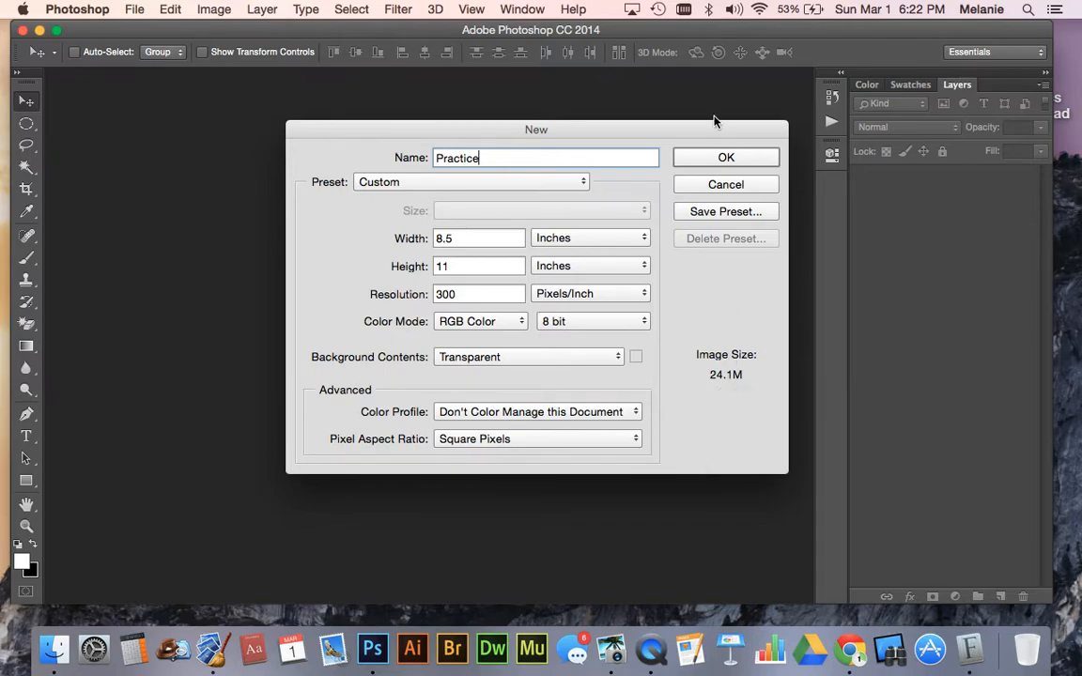
{"action": "left_click", "coordinate": [696, 157]}
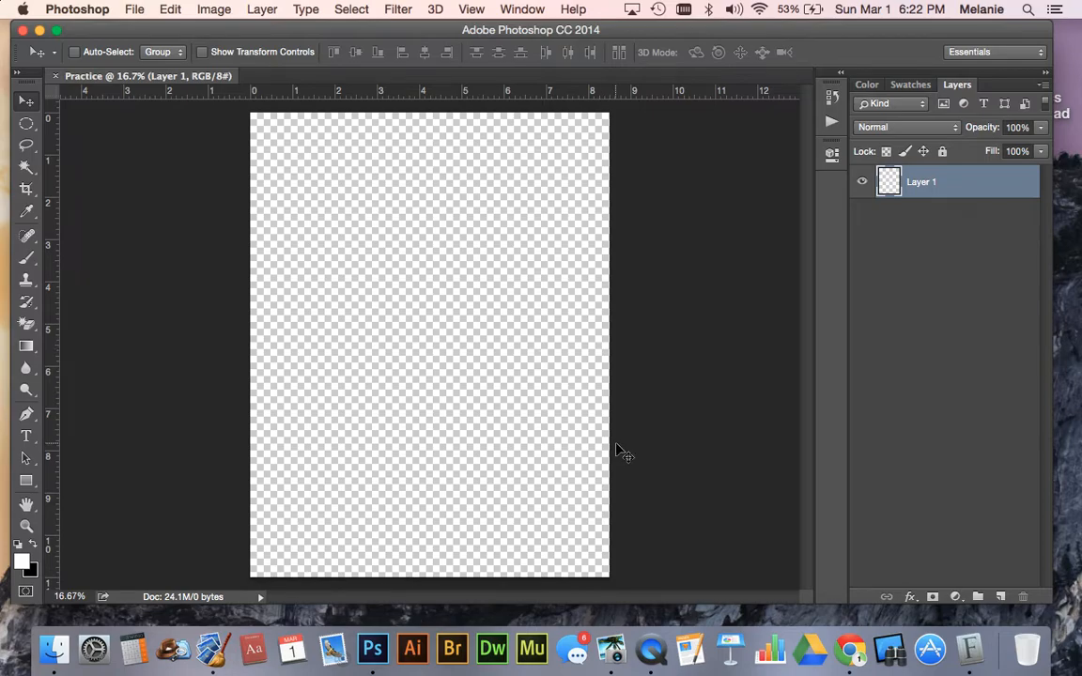
{"action": "left_click", "coordinate": [170, 9]}
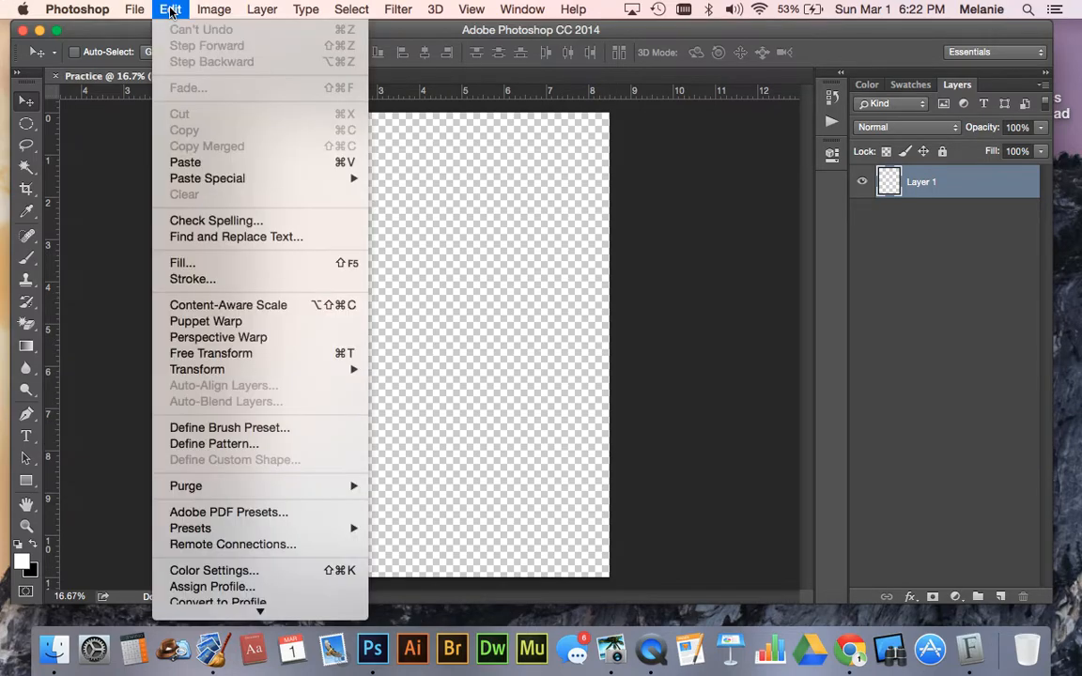
{"action": "left_click", "coordinate": [181, 266]}
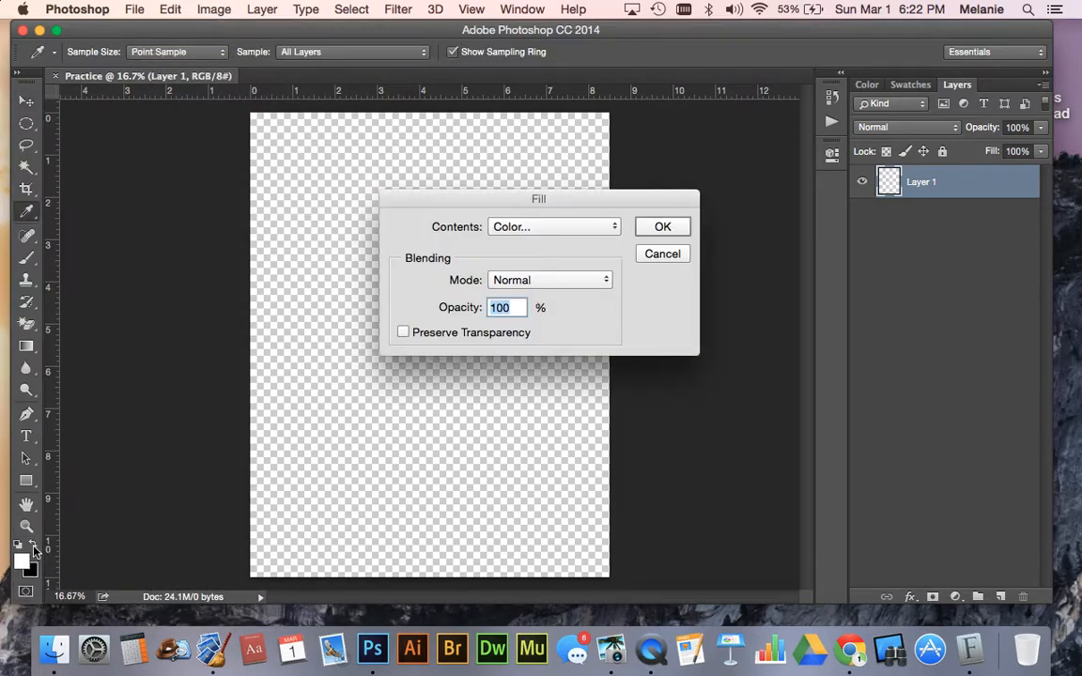
{"action": "left_click", "coordinate": [662, 254]}
- Activate the Move tool and swap the foreground and background colors
{"action": "key", "text": "v"}
{"action": "key", "text": "x"}
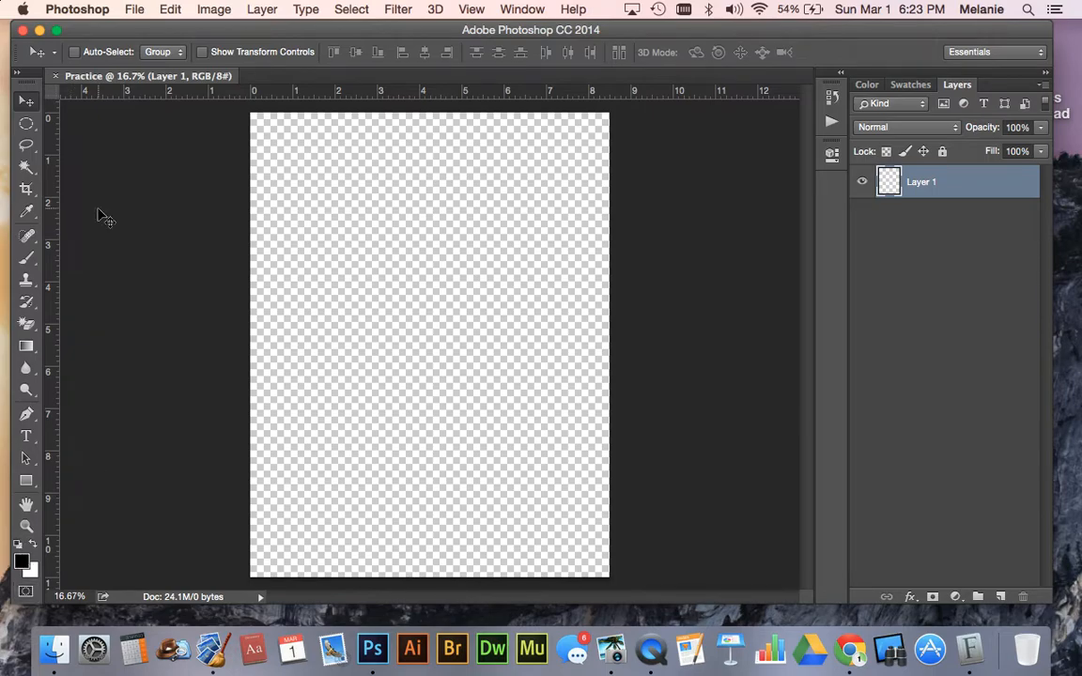
- Start a fill on Layer 1 with a custom color as its contents
{"action": "left_click", "coordinate": [170, 9]}
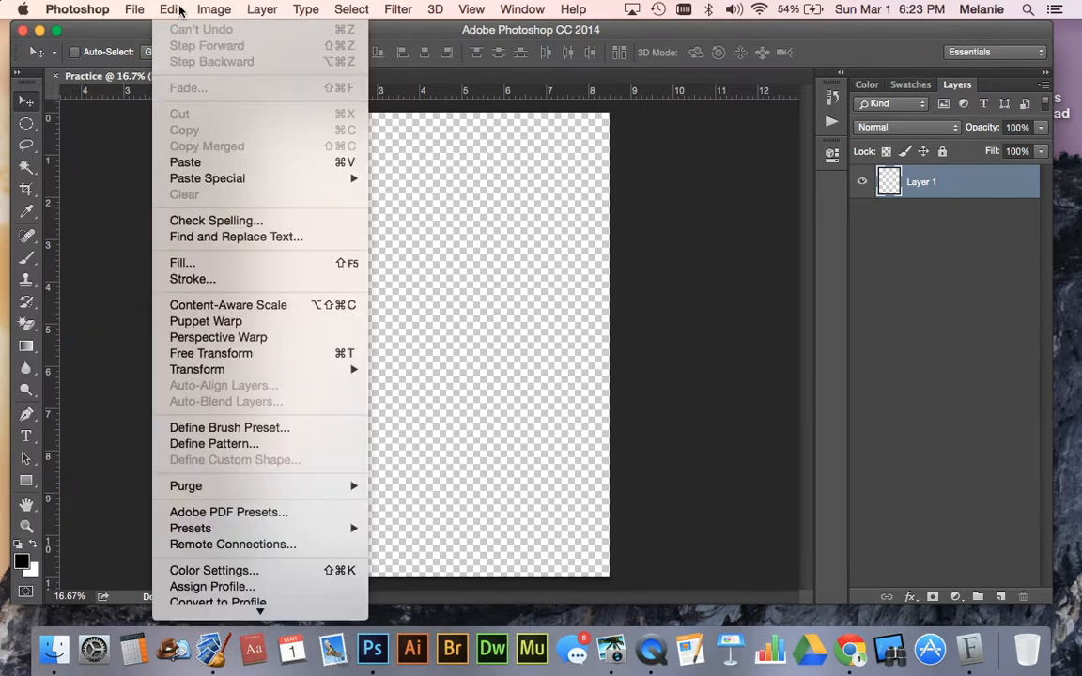
{"action": "left_click", "coordinate": [183, 262]}
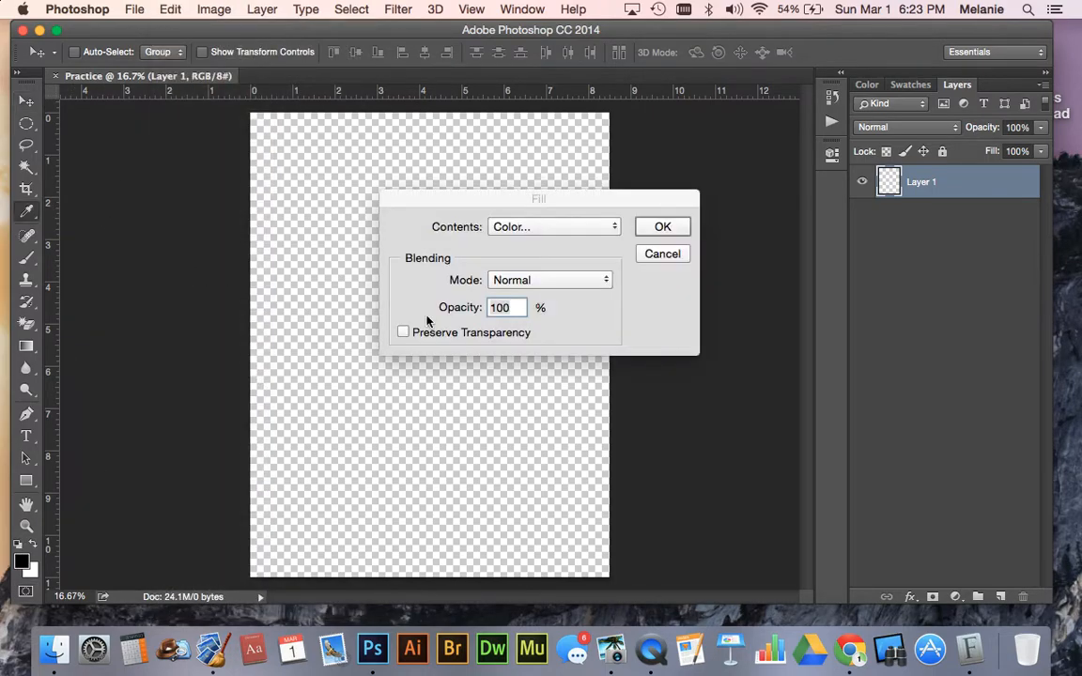
{"action": "left_click", "coordinate": [529, 227]}
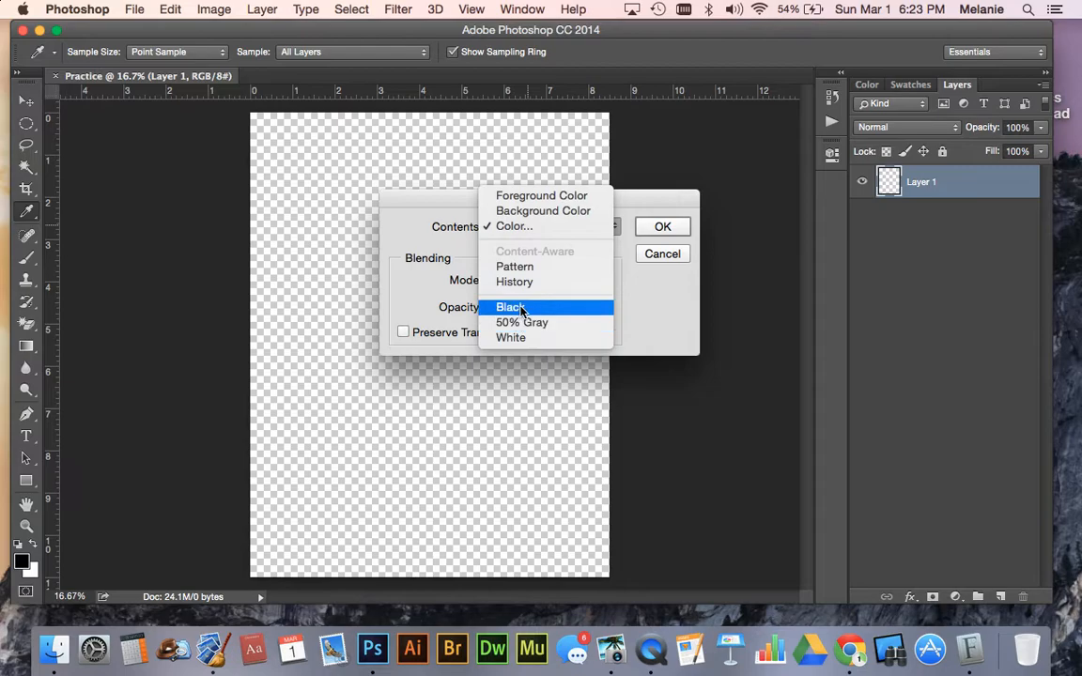
{"action": "left_click", "coordinate": [516, 226]}
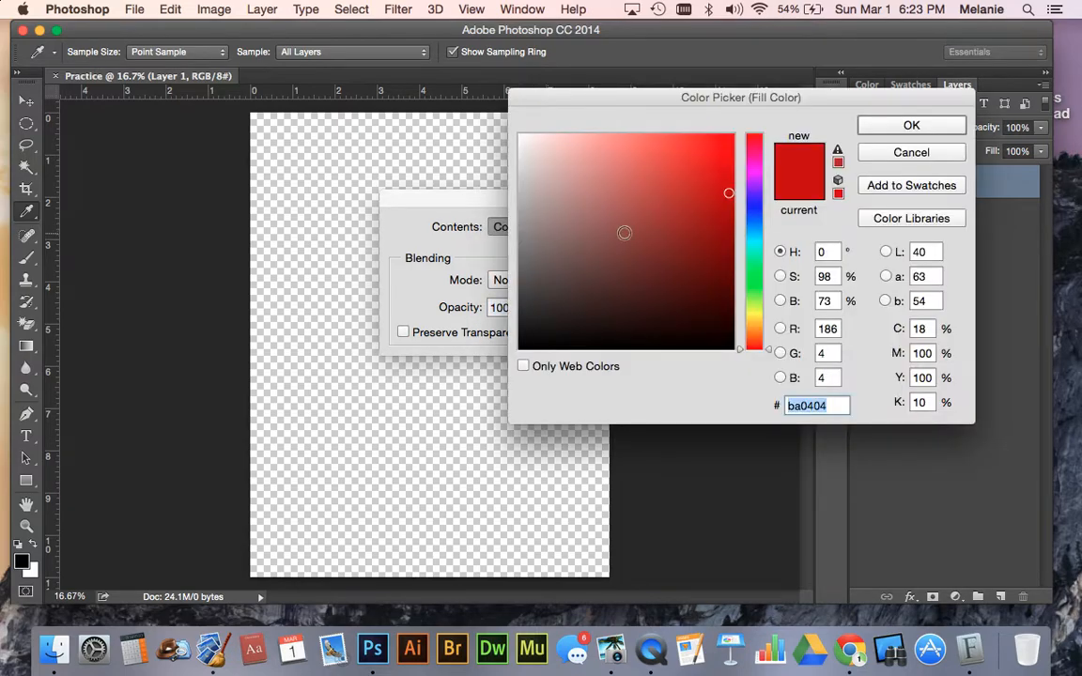
- Pick bright purple c831f4 as the fill color and apply it to Layer 1 in Normal mode at 100% opacity
{"action": "left_click", "coordinate": [758, 178]}
{"action": "left_click", "coordinate": [710, 169]}
{"action": "left_click", "coordinate": [713, 205]}
{"action": "left_click", "coordinate": [666, 183]}
{"action": "left_click", "coordinate": [692, 145]}
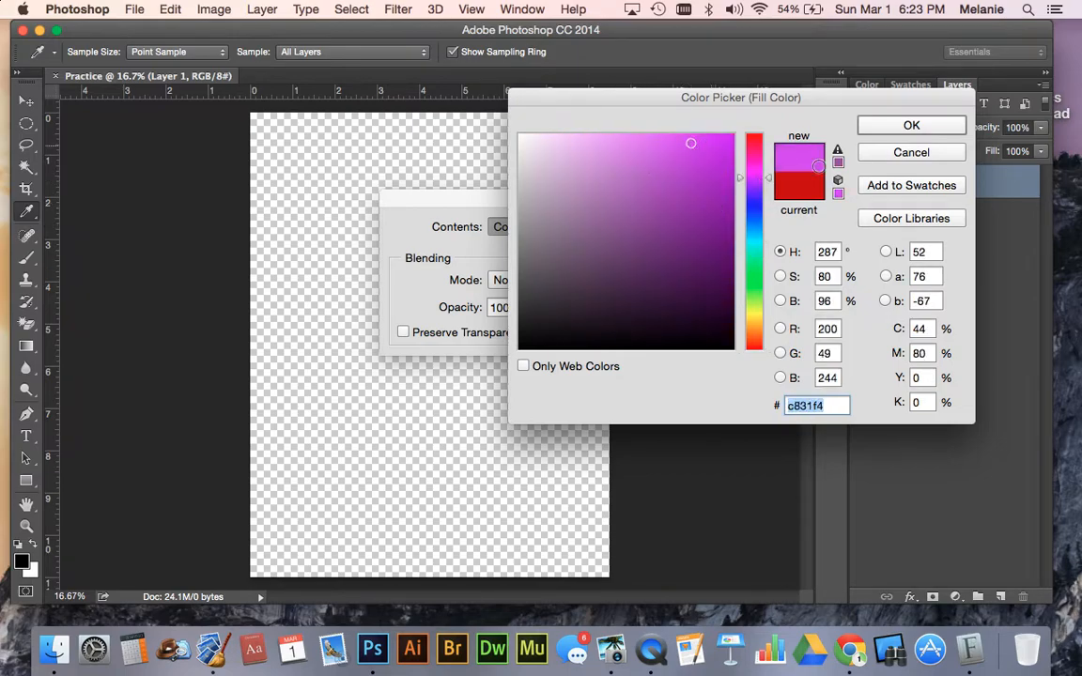
{"action": "left_click", "coordinate": [892, 125]}
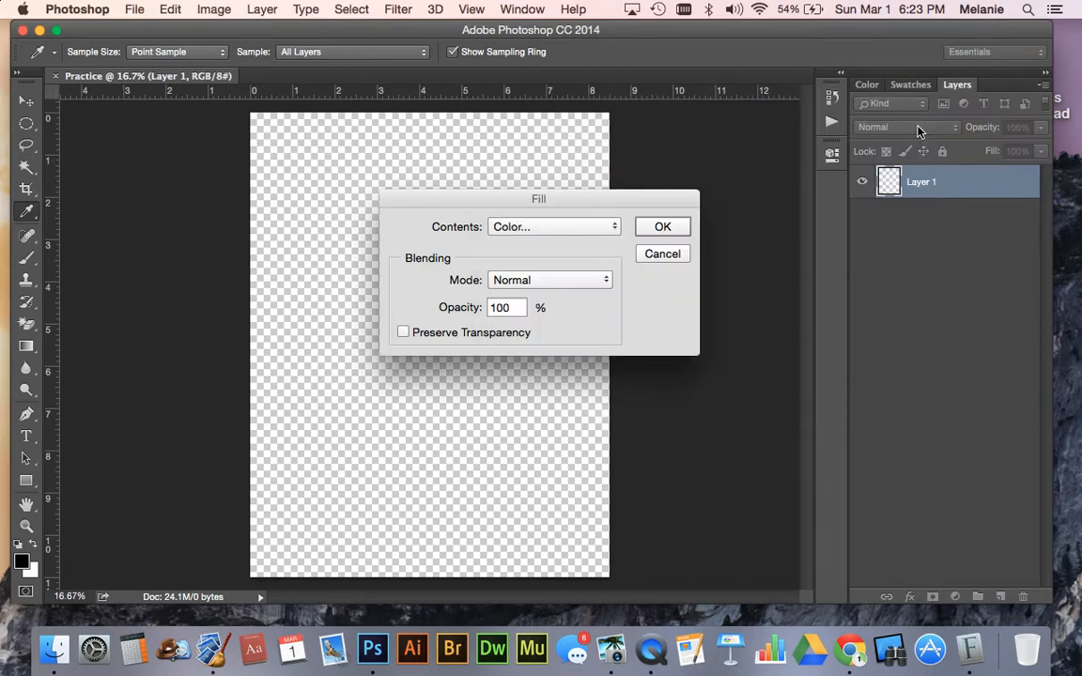
{"action": "left_click", "coordinate": [662, 227]}
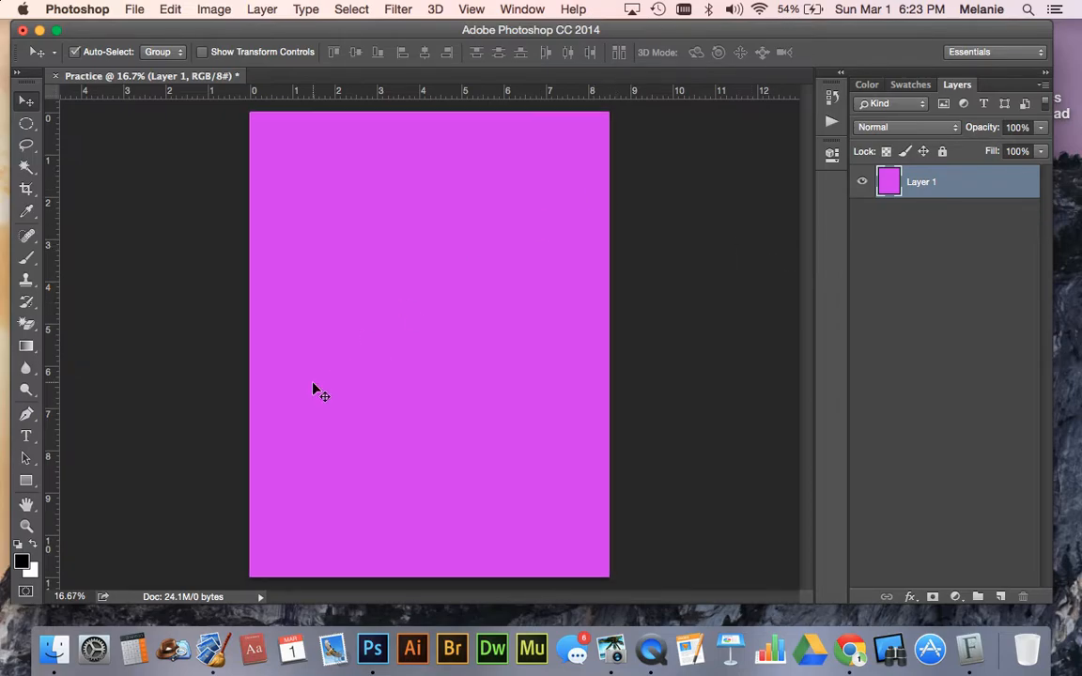
- Undo the purple fill on Layer 1, restore it once to compare, and undo it again
{"action": "key", "text": "super+z"}
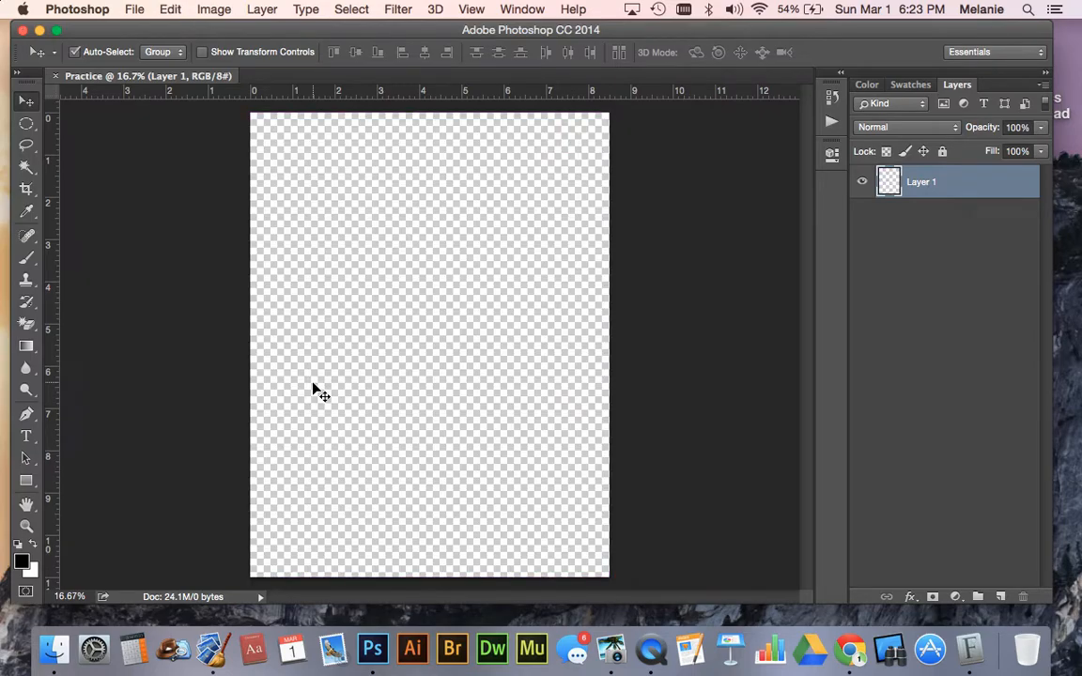
{"action": "key", "text": "super+z"}
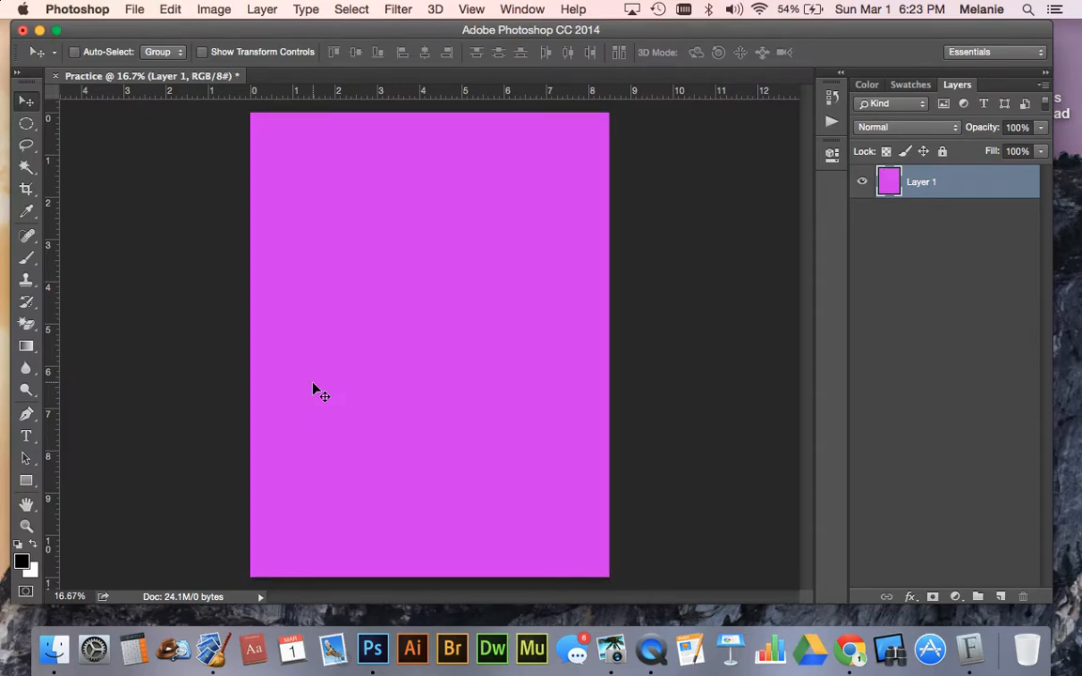
{"action": "key", "text": "super+z"}
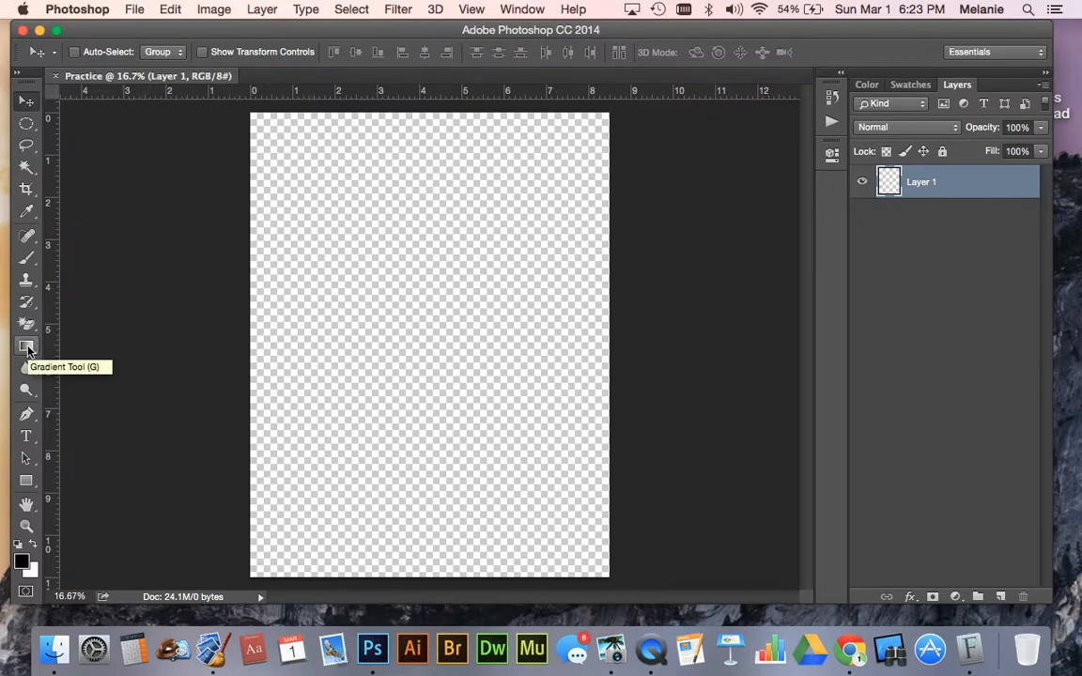
- Activate the Gradient tool, open its gradient for editing, and add a new preset based on Foreground to Background
{"action": "left_click", "coordinate": [170, 10]}
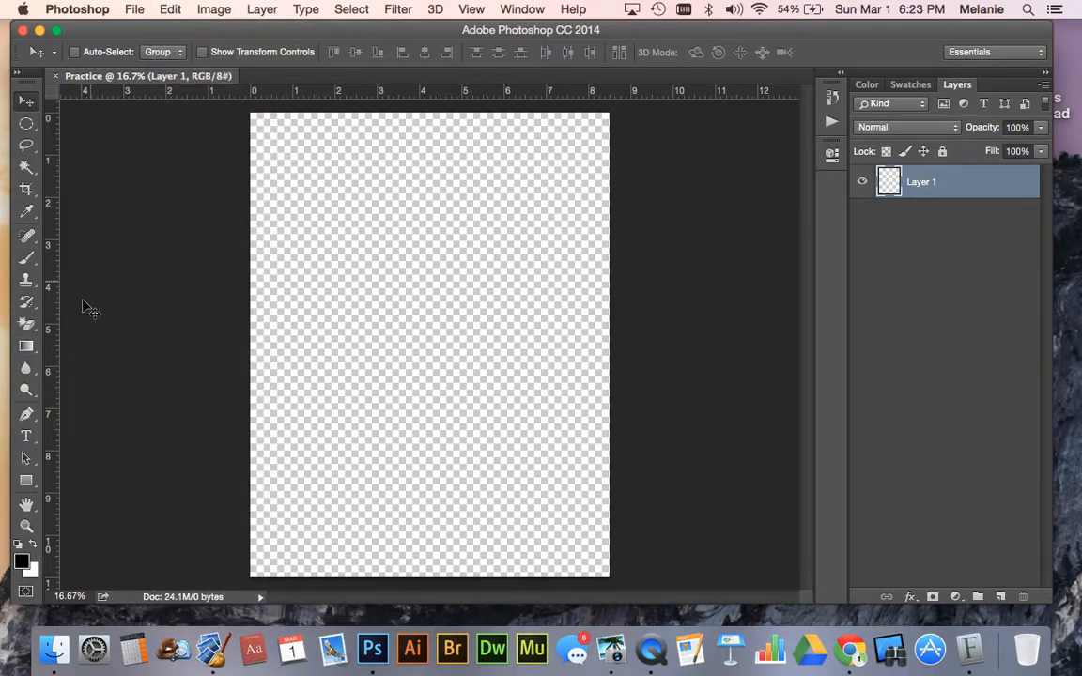
{"action": "left_click", "coordinate": [26, 348]}
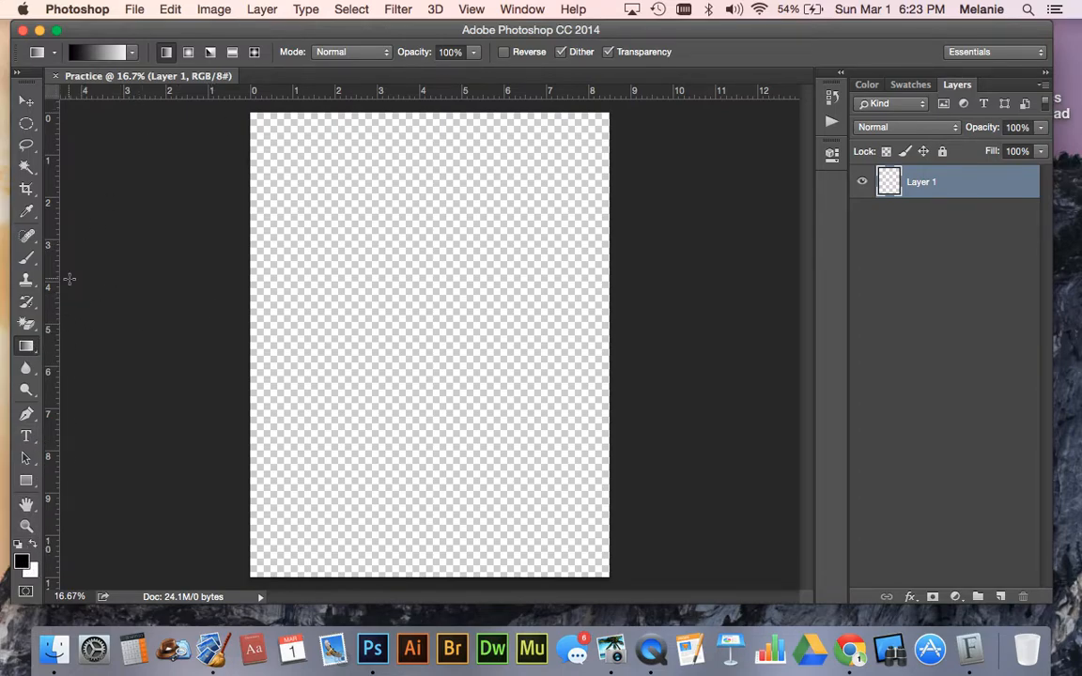
{"action": "left_click", "coordinate": [104, 53]}
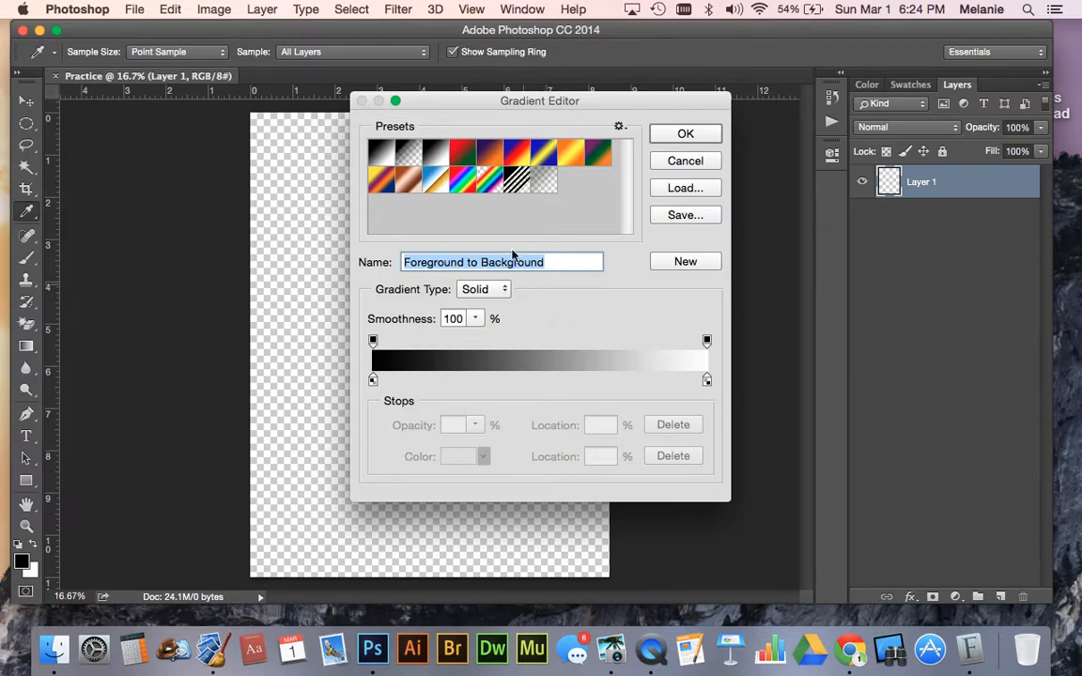
{"action": "left_click", "coordinate": [661, 268]}
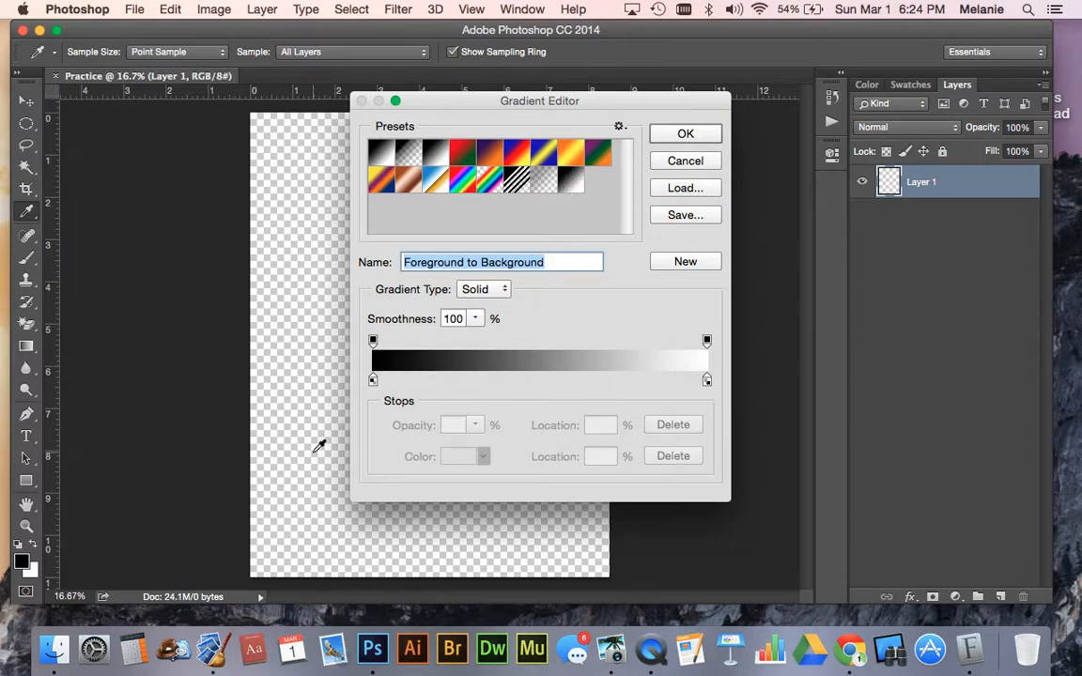
- Change the gradient's starting color stop at 0% to purple
{"action": "double_click", "coordinate": [373, 382]}
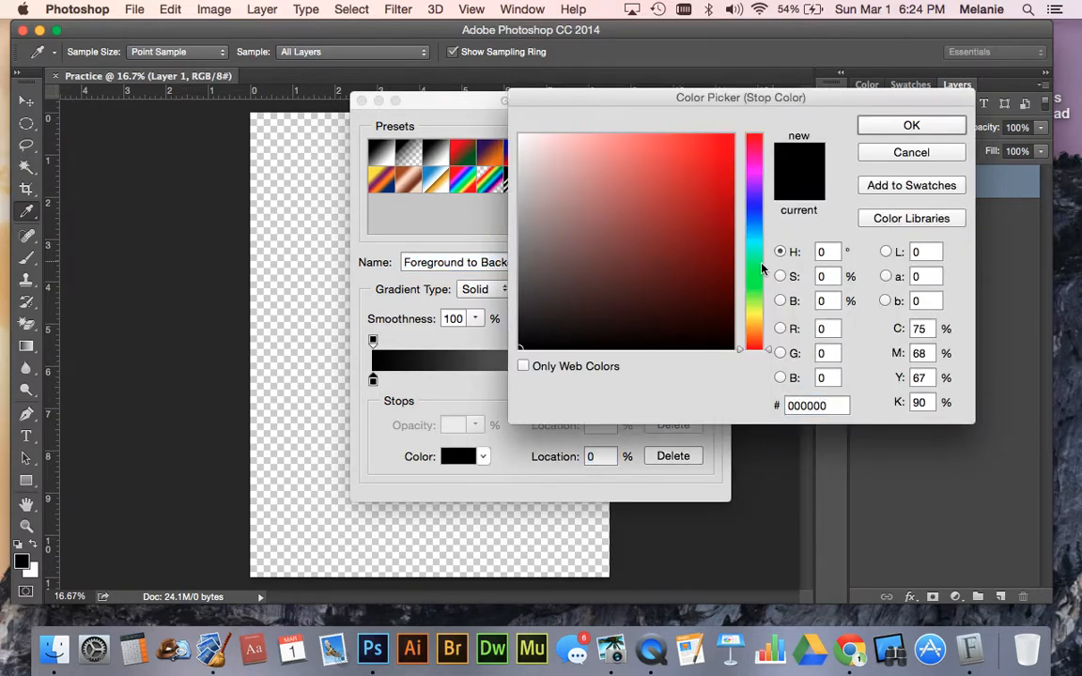
{"action": "left_click", "coordinate": [755, 182]}
{"action": "left_click", "coordinate": [728, 165]}
{"action": "left_click", "coordinate": [911, 125]}
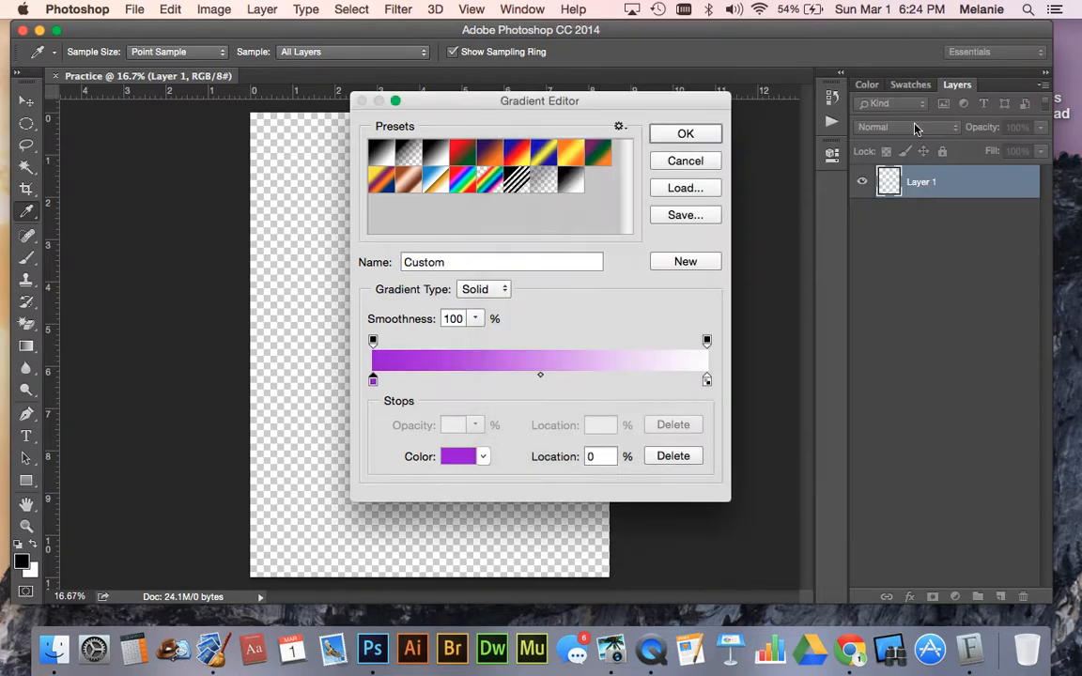
- Add a color stop at 20% along the gradient and make it bright orange
{"action": "left_click", "coordinate": [442, 382]}
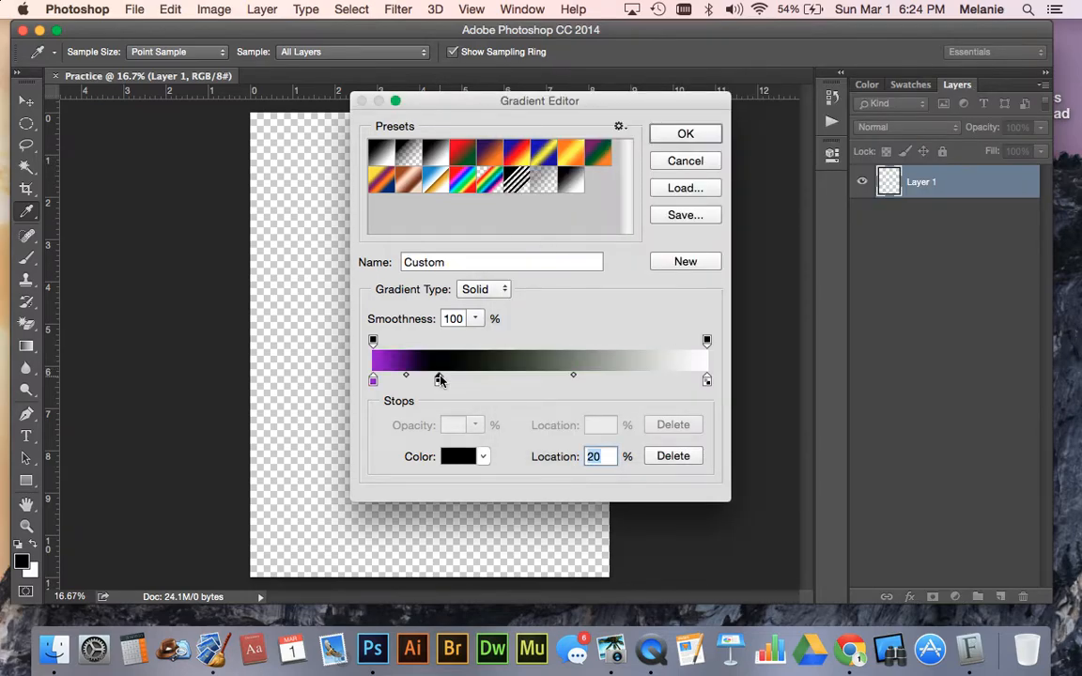
{"action": "double_click", "coordinate": [440, 379]}
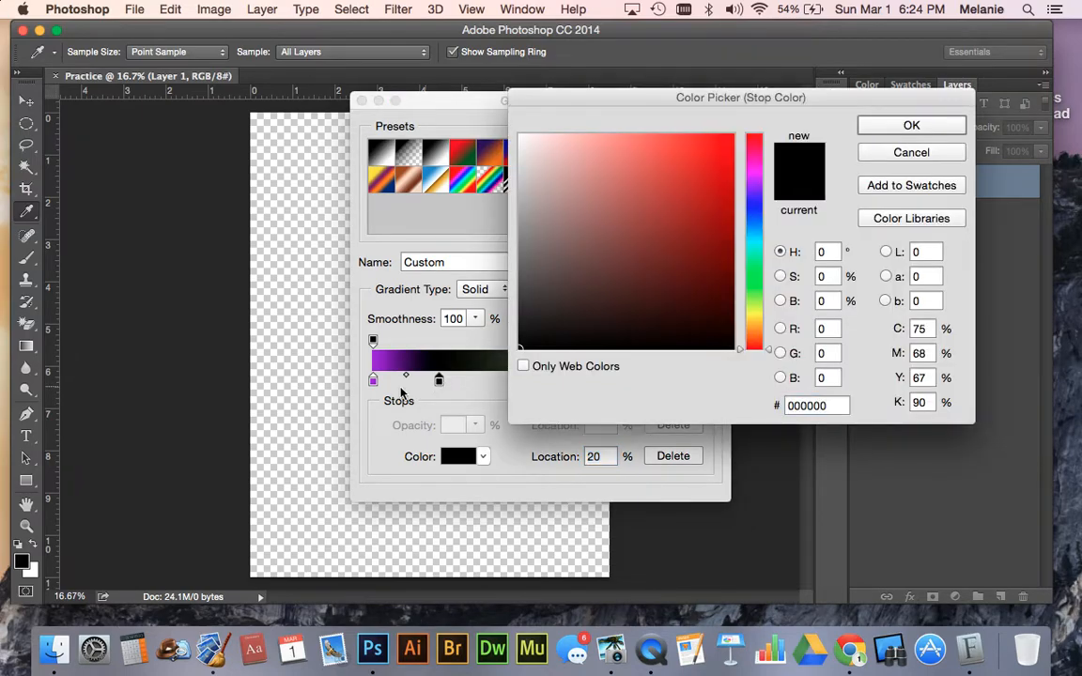
{"action": "left_click", "coordinate": [754, 320]}
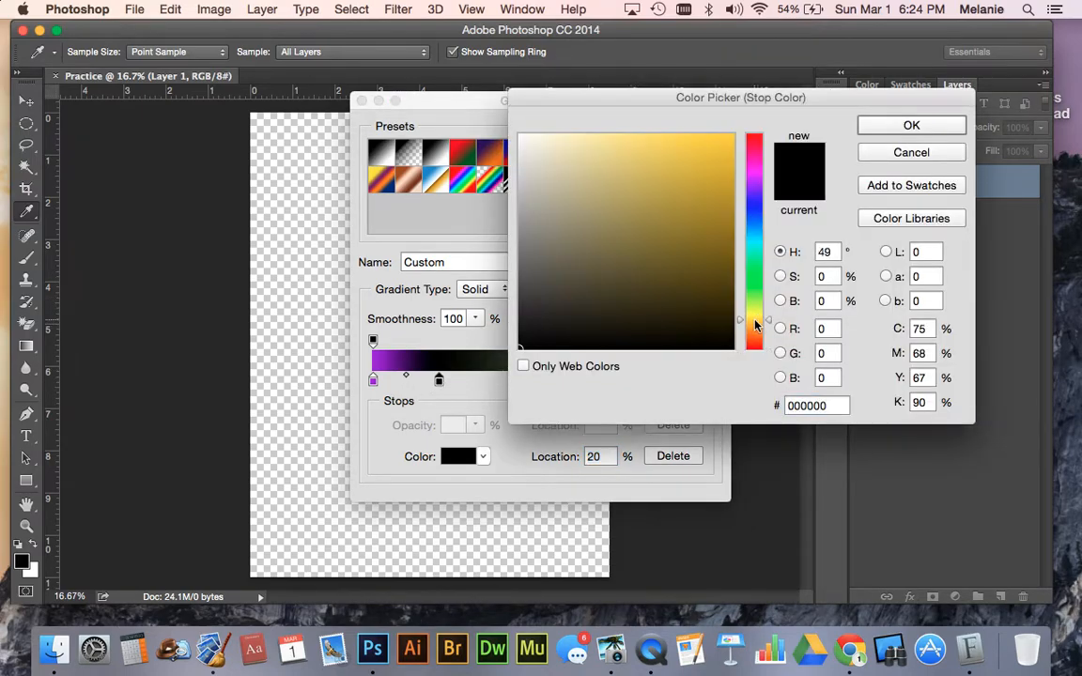
{"action": "left_click", "coordinate": [755, 328]}
{"action": "left_click", "coordinate": [716, 190]}
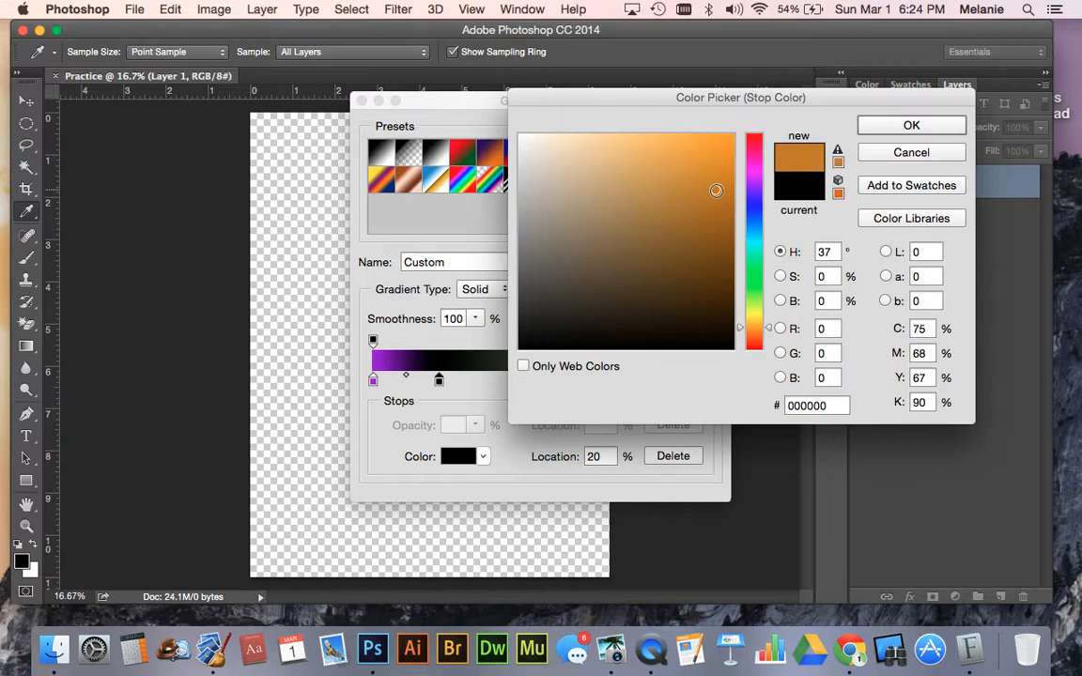
{"action": "left_click", "coordinate": [728, 156]}
{"action": "left_click", "coordinate": [890, 126]}
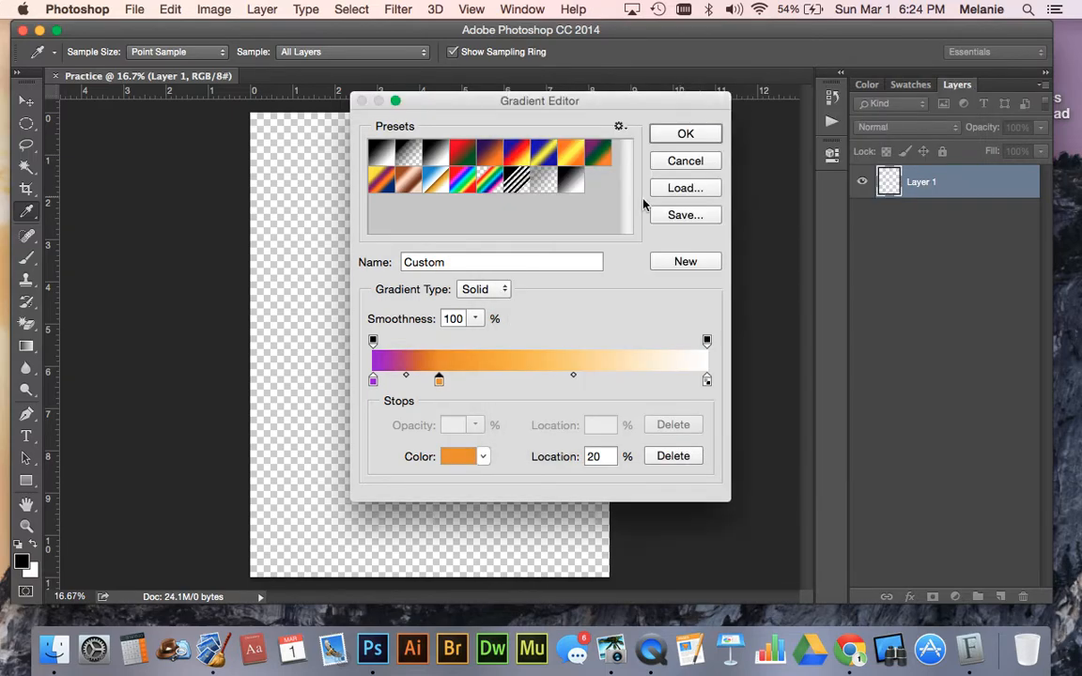
- Add a color stop at 48% along the gradient and set it to yellow f0f30d
{"action": "left_click", "coordinate": [534, 380]}
{"action": "double_click", "coordinate": [534, 380]}
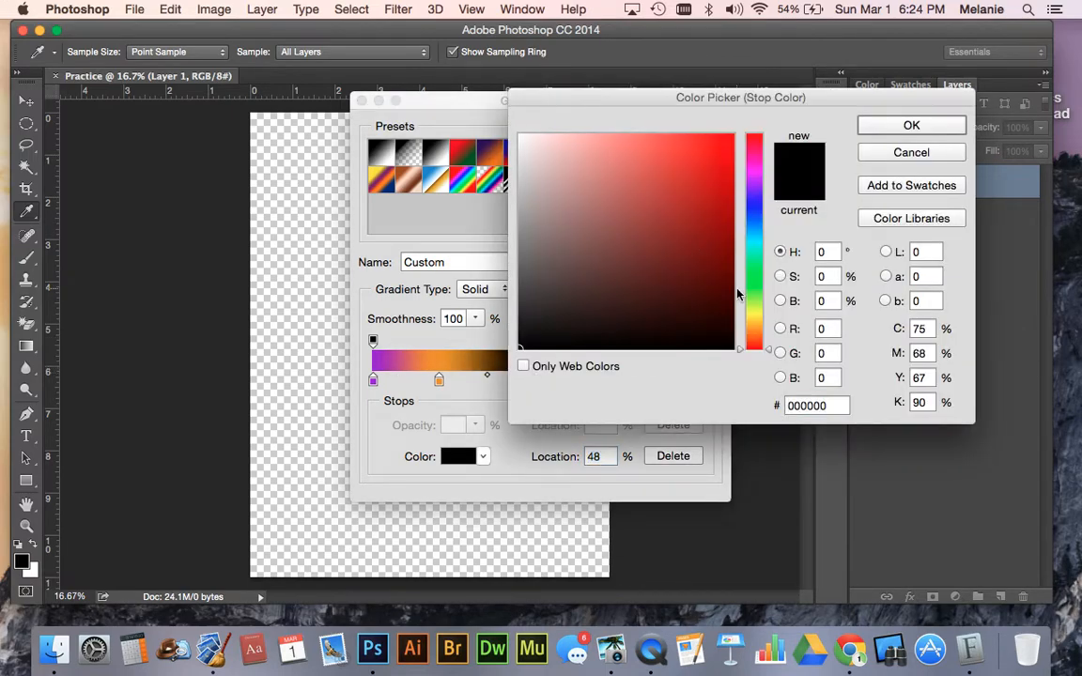
{"action": "left_click", "coordinate": [755, 313]}
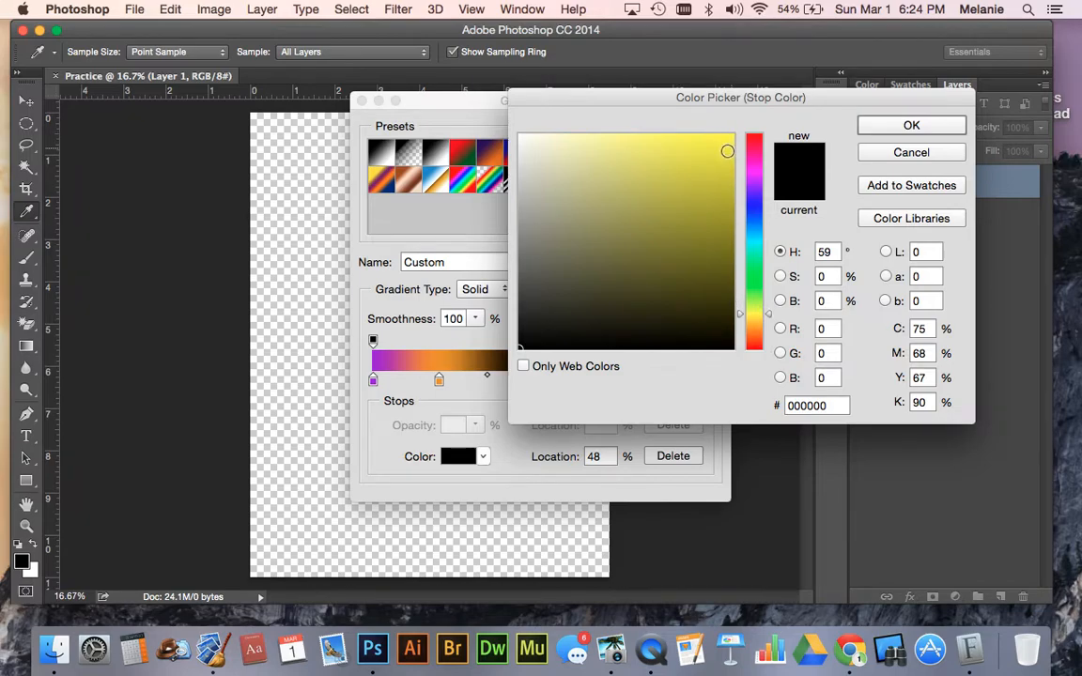
{"action": "left_click", "coordinate": [751, 316]}
{"action": "left_click", "coordinate": [720, 145]}
{"action": "left_click", "coordinate": [898, 125]}
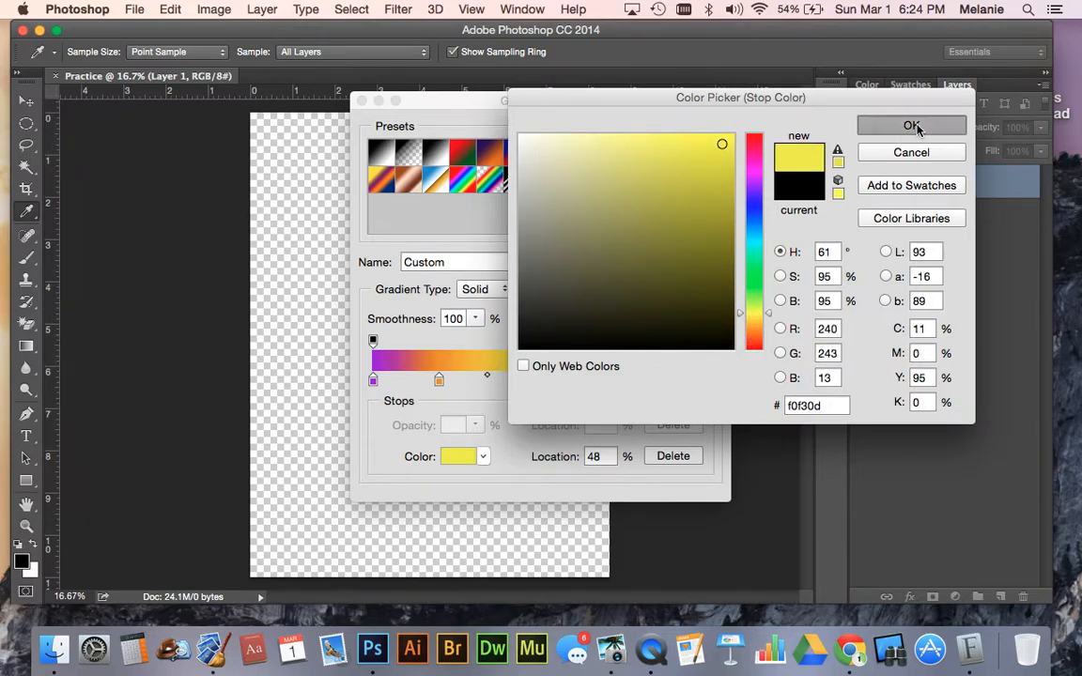
- Add a color stop at 69% along the gradient and make it blue-violet
{"action": "left_click", "coordinate": [604, 379]}
{"action": "double_click", "coordinate": [605, 380]}
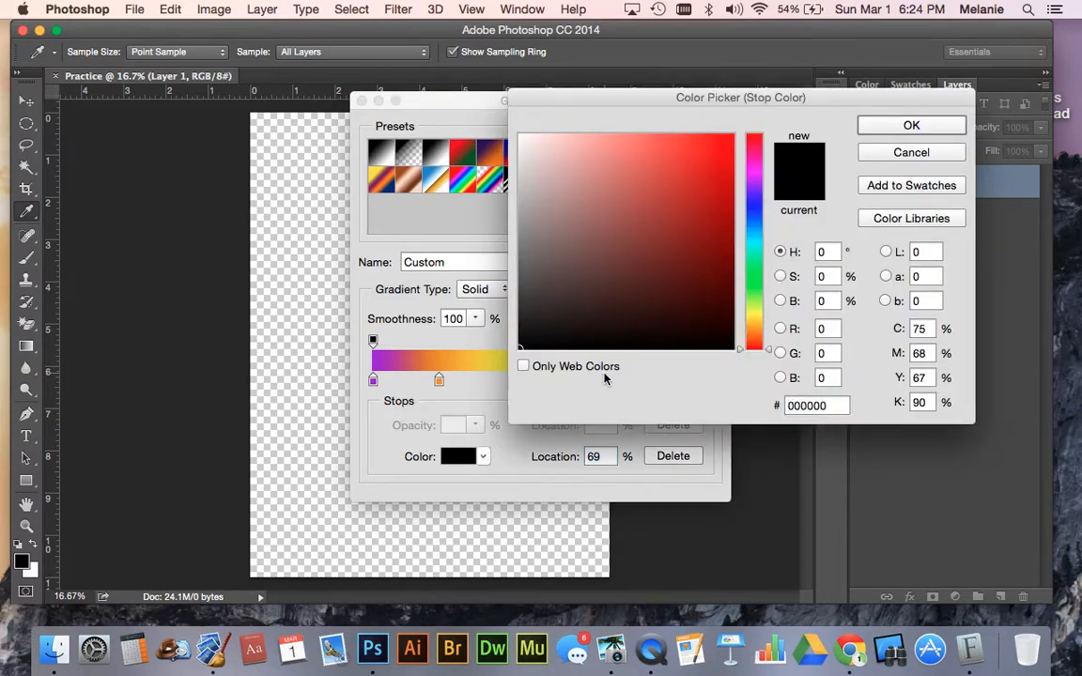
{"action": "left_click", "coordinate": [757, 204]}
{"action": "left_click", "coordinate": [645, 151]}
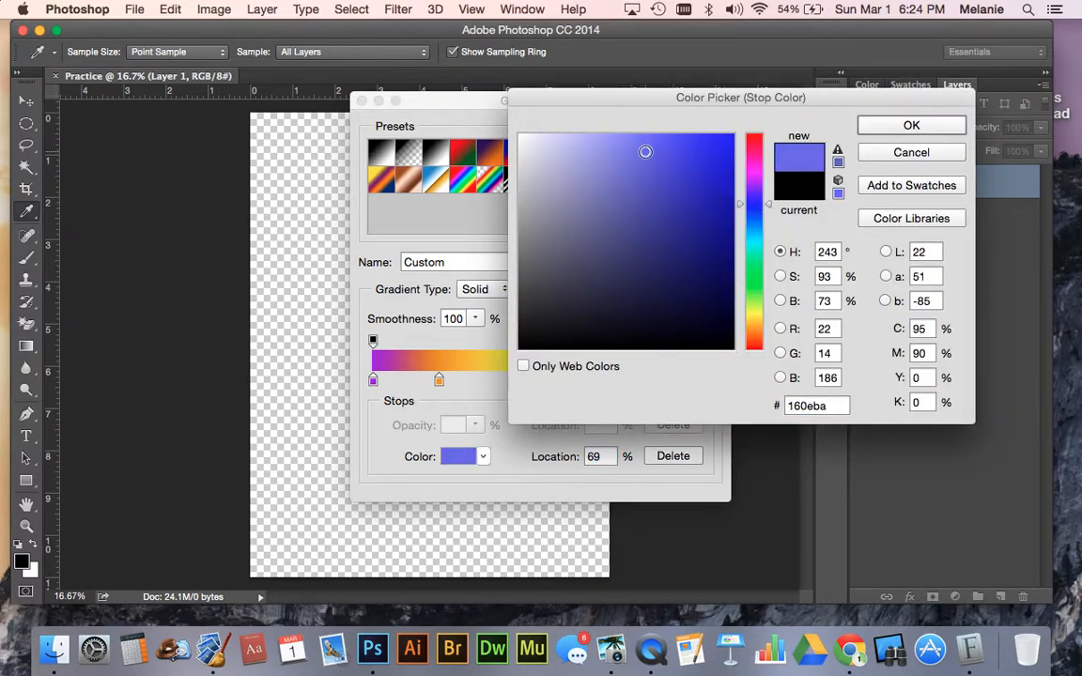
{"action": "left_click", "coordinate": [676, 156]}
{"action": "left_click", "coordinate": [911, 125]}
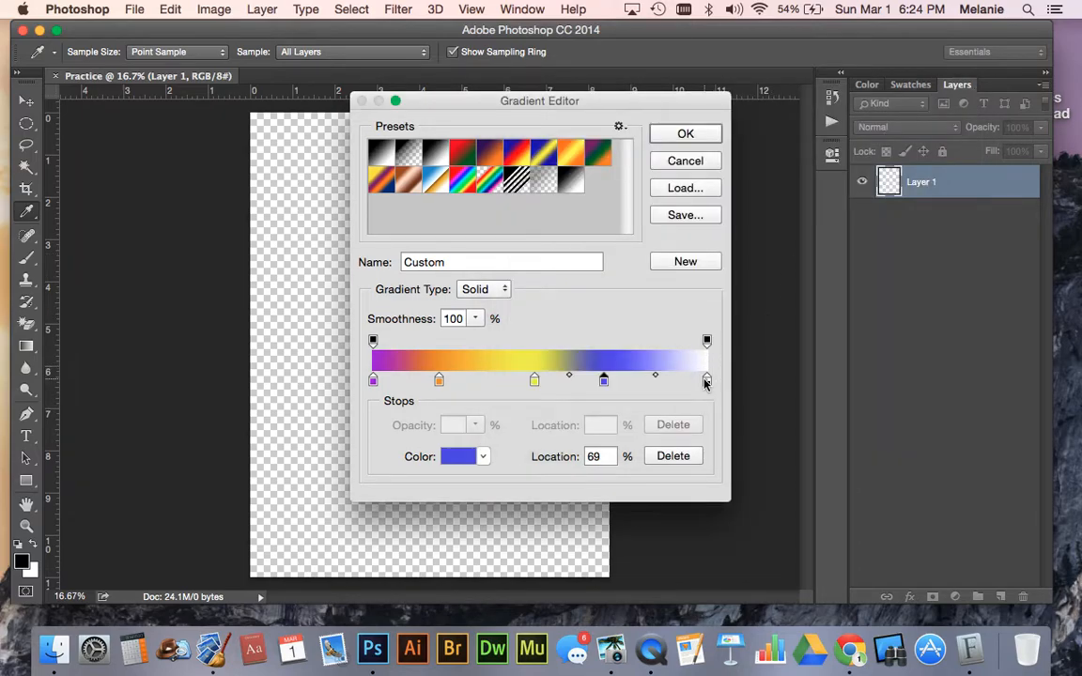
{"action": "left_click", "coordinate": [706, 381]}
{"action": "double_click", "coordinate": [706, 380]}
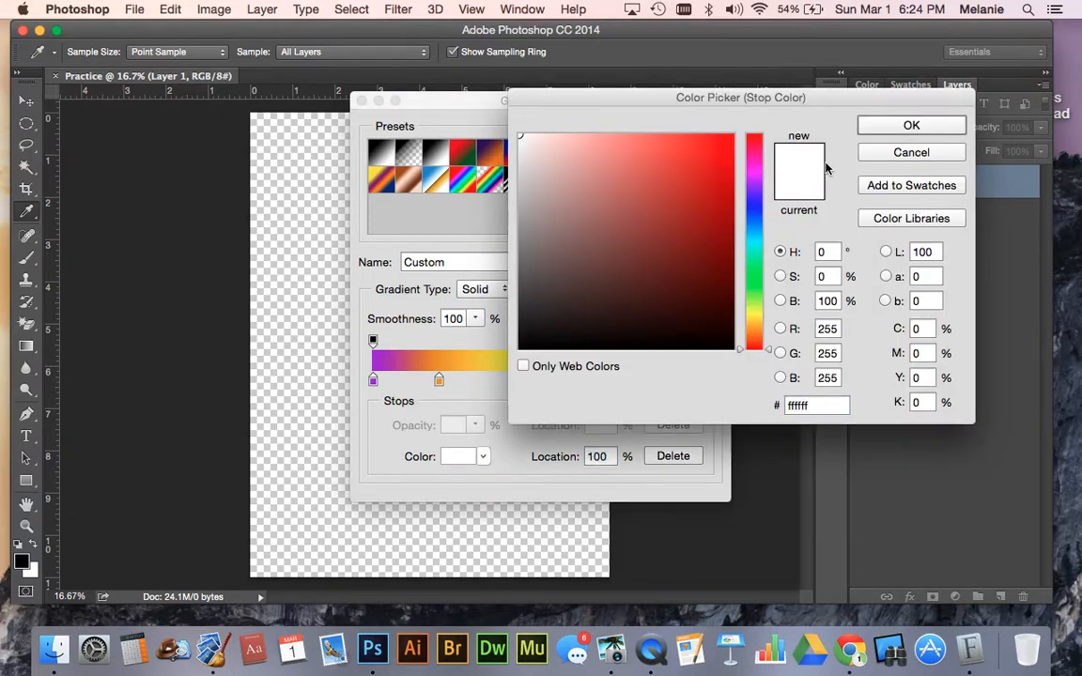
{"action": "left_click", "coordinate": [900, 153]}
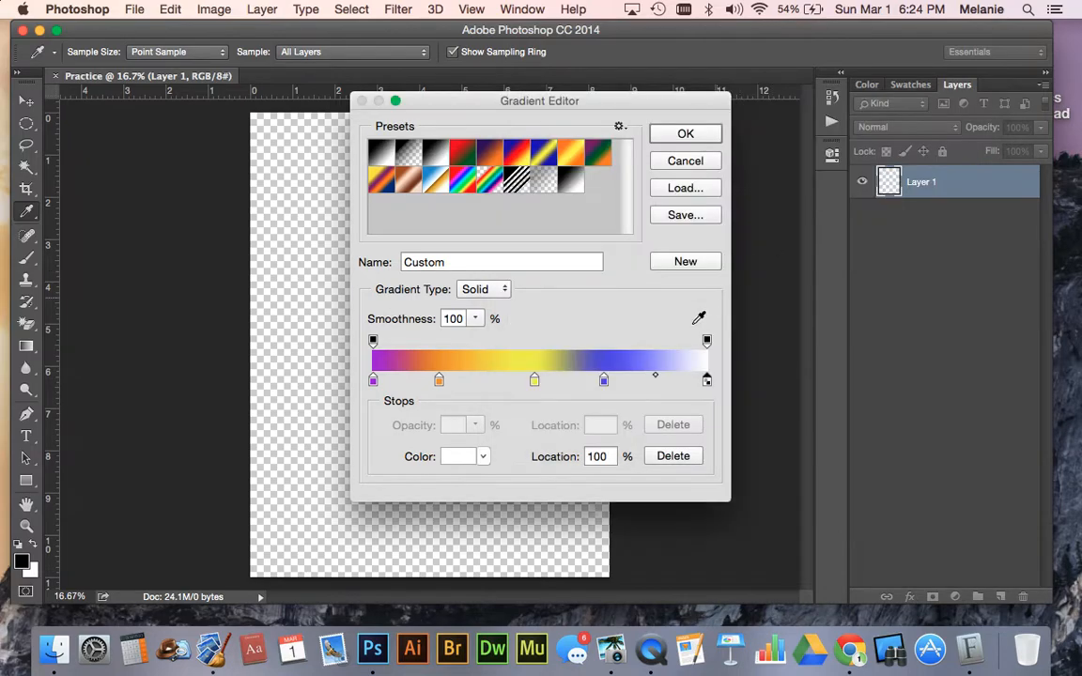
- Recolor the gradient's 69% color stop to green
{"action": "double_click", "coordinate": [604, 380]}
{"action": "left_click", "coordinate": [754, 266]}
{"action": "left_click", "coordinate": [711, 194]}
{"action": "left_click", "coordinate": [883, 129]}
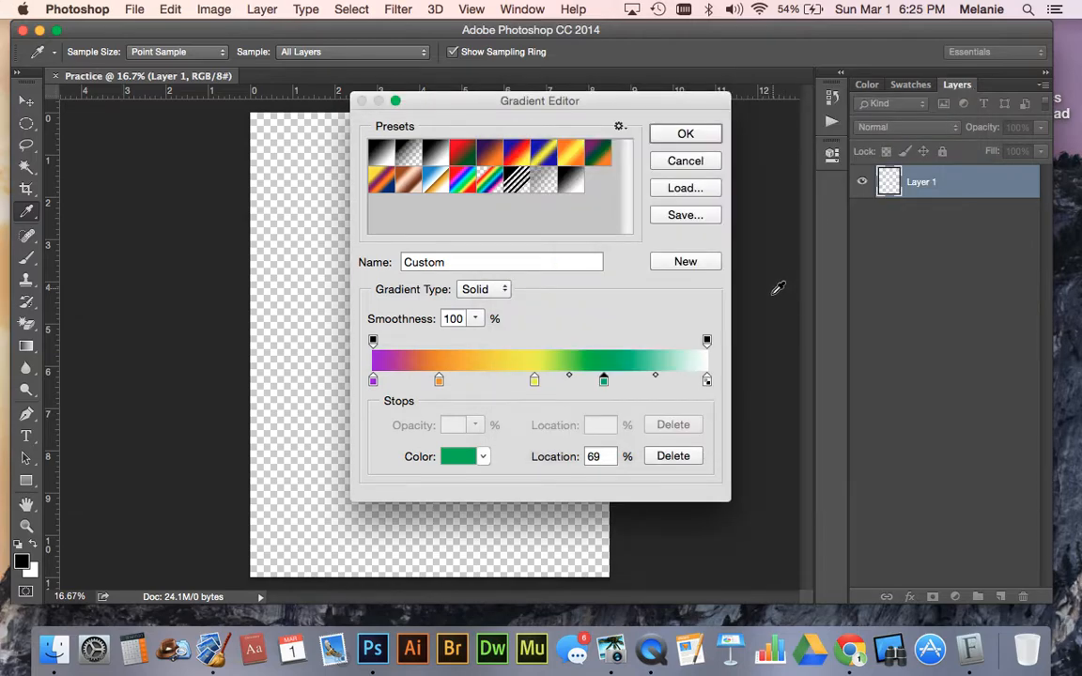
- Change the gradient's white end stop at 100% to blue 0c64c6
{"action": "double_click", "coordinate": [706, 381]}
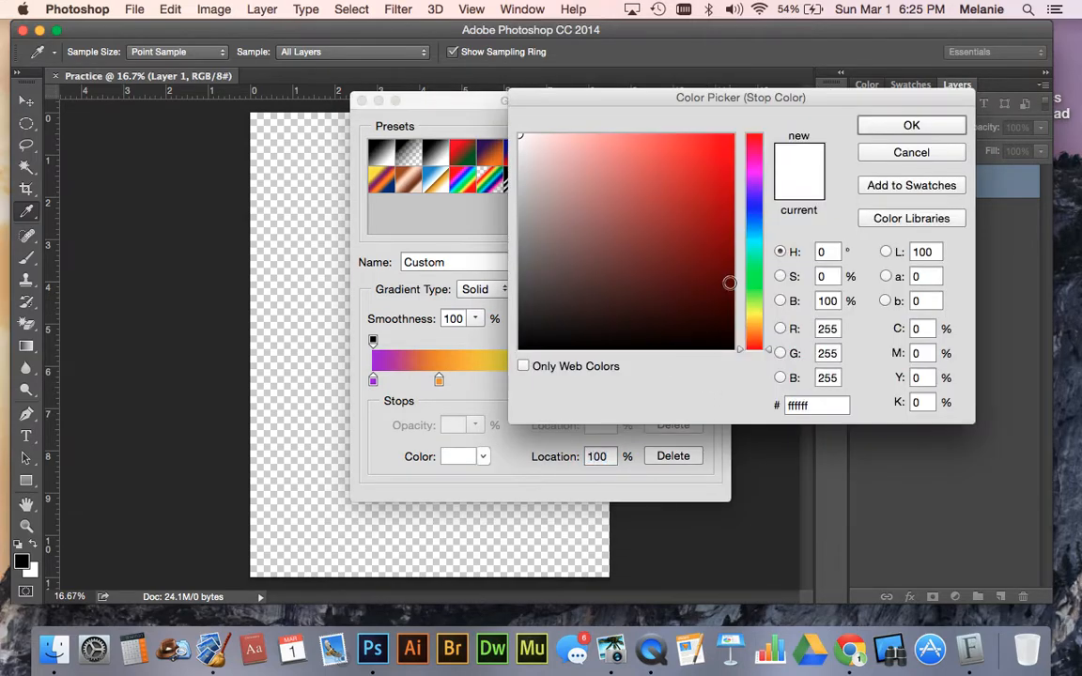
{"action": "left_click", "coordinate": [754, 206]}
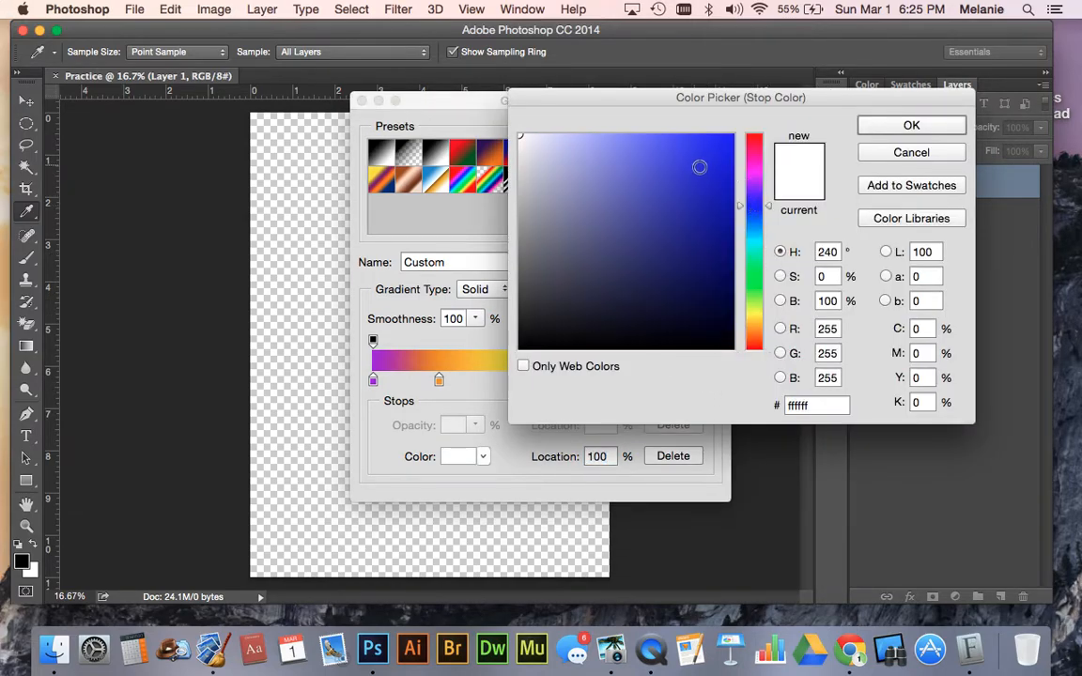
{"action": "left_click", "coordinate": [710, 168]}
{"action": "left_click", "coordinate": [756, 223]}
{"action": "left_click", "coordinate": [717, 180]}
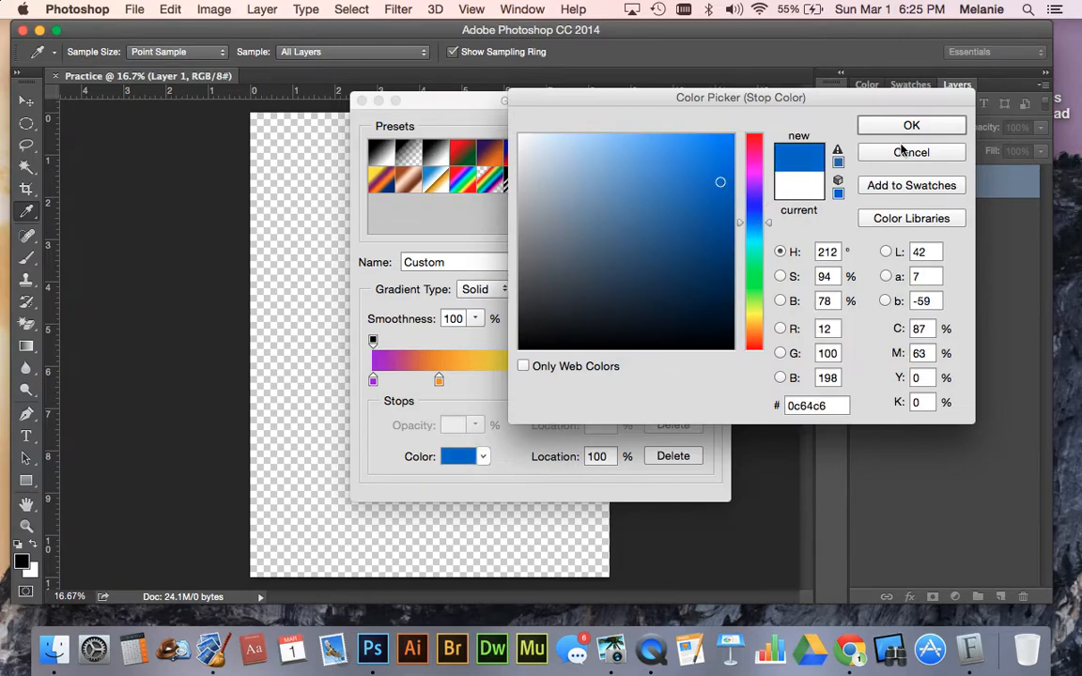
{"action": "left_click", "coordinate": [910, 128]}
- Space the inner color stops more evenly, with orange at 23%, yellow at 45% and green farther toward the blue end
{"action": "left_click_drag", "start_coordinate": [604, 380], "coordinate": [523, 384]}
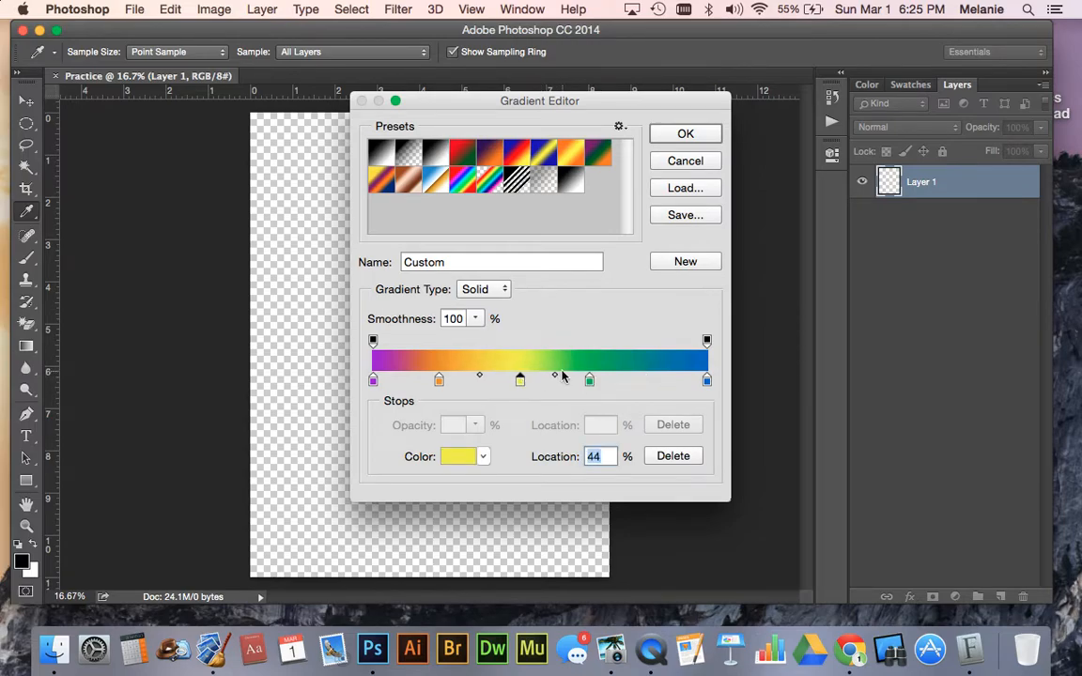
{"action": "left_click_drag", "start_coordinate": [589, 380], "coordinate": [614, 382]}
{"action": "left_click_drag", "start_coordinate": [439, 382], "coordinate": [450, 384]}
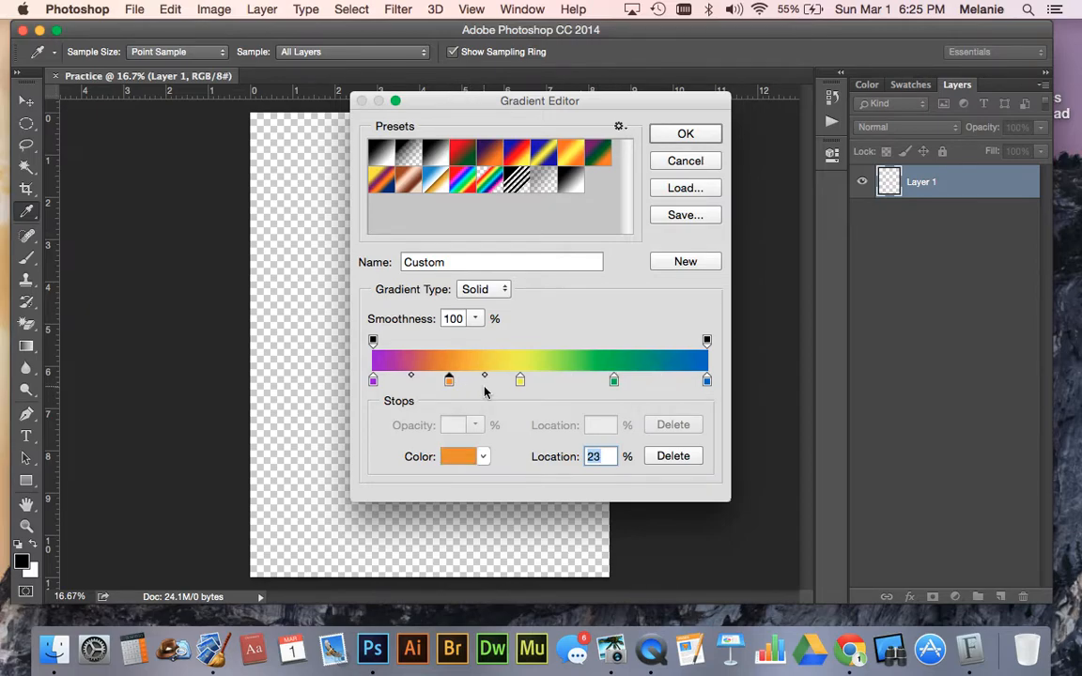
{"action": "left_click", "coordinate": [521, 379]}
{"action": "left_click_drag", "start_coordinate": [522, 381], "coordinate": [524, 381]}
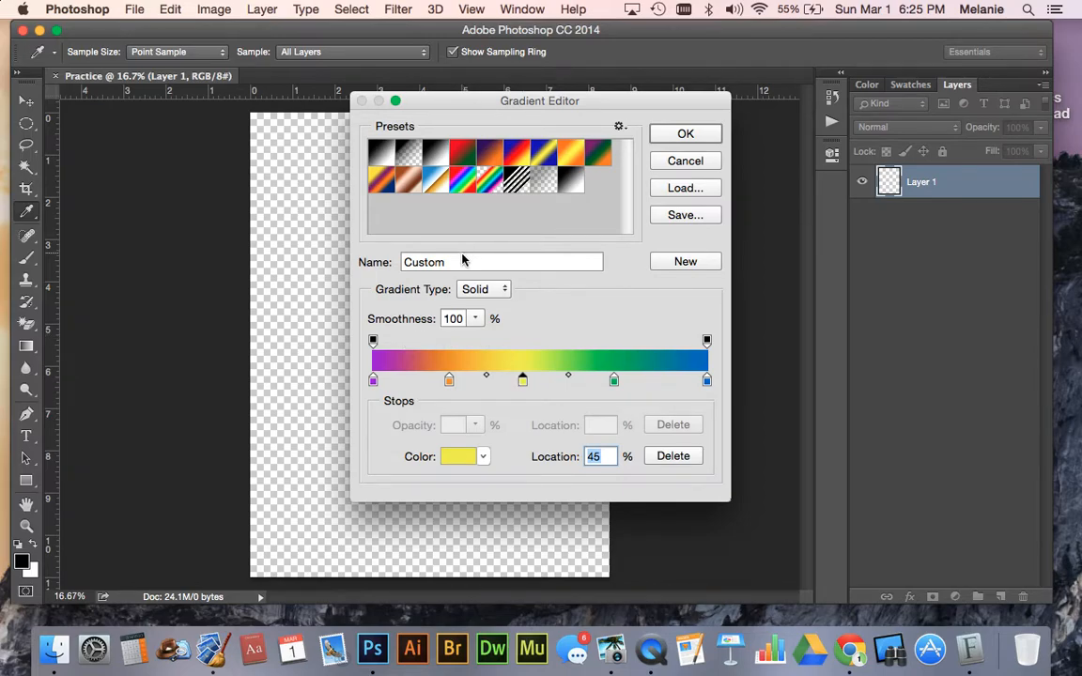
- Name the multicolor gradient FUN and add it to the presets as a new gradient
{"action": "left_click_drag", "start_coordinate": [460, 260], "coordinate": [351, 260]}
{"action": "type", "text": "FUN"}
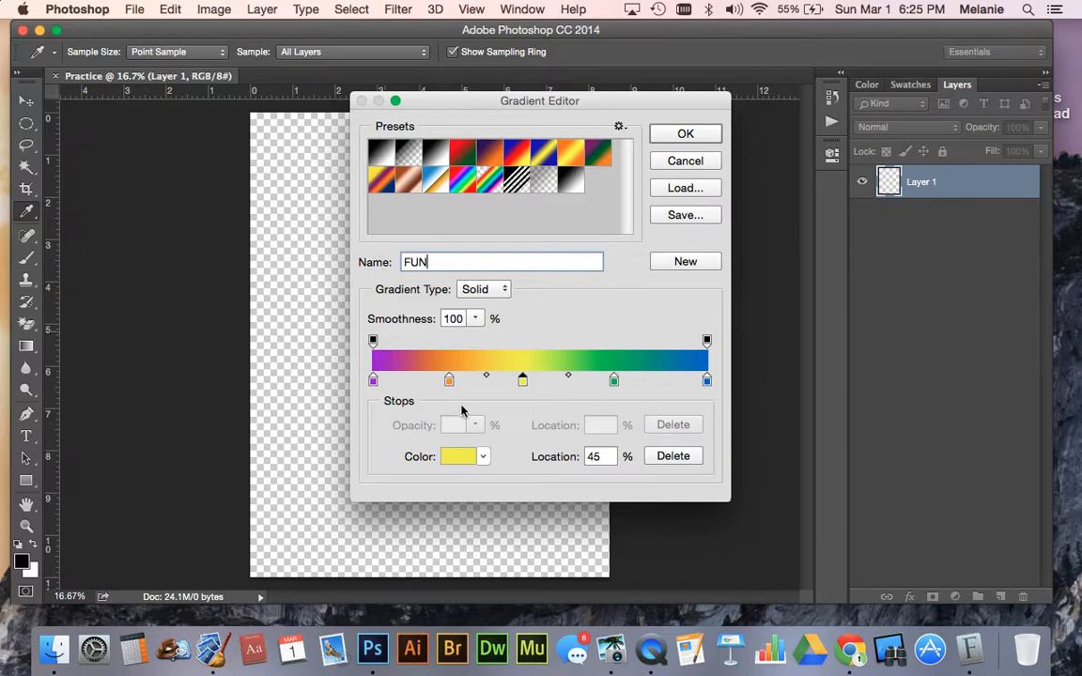
{"action": "left_click", "coordinate": [682, 264]}
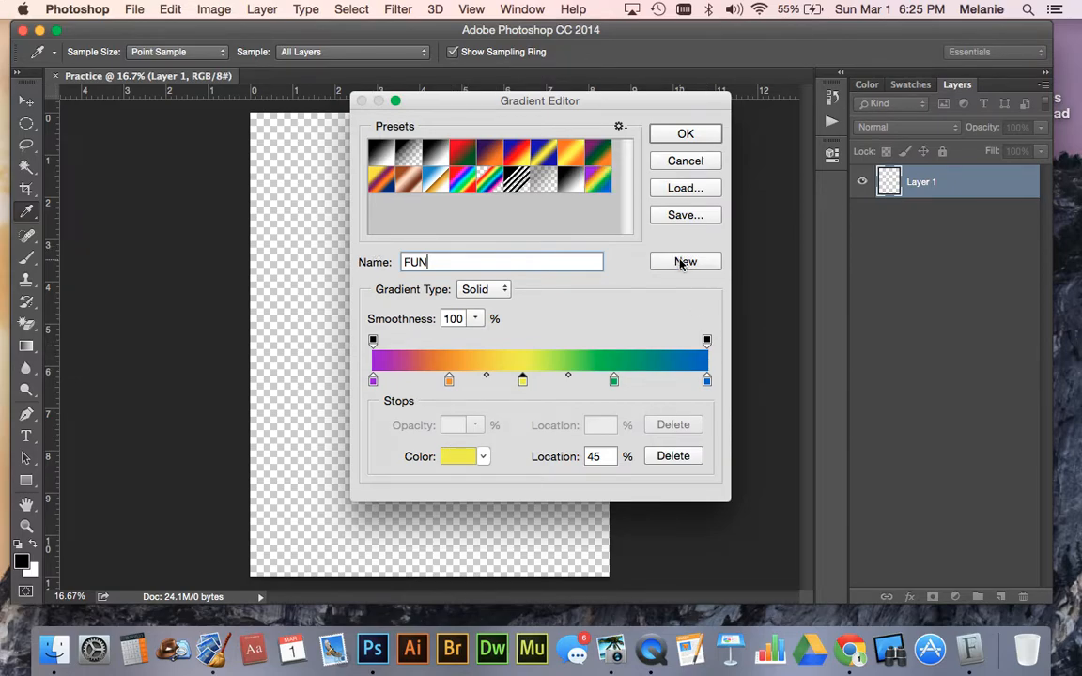
- Make the FUN preset the active gradient for the Gradient tool
{"action": "left_click", "coordinate": [569, 182]}
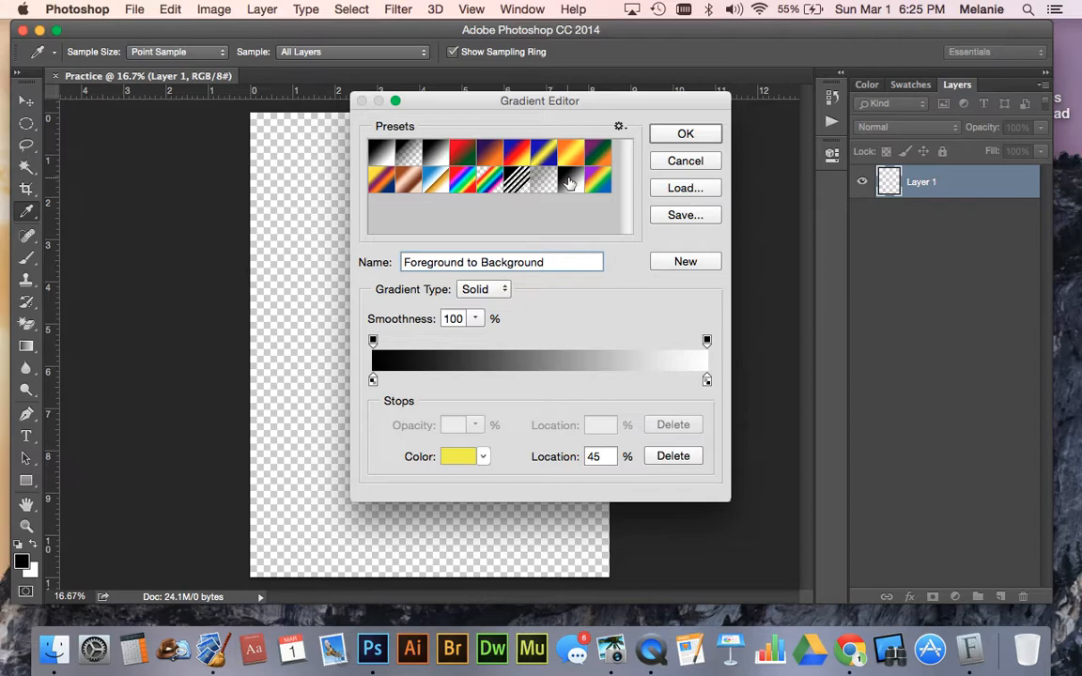
{"action": "left_click", "coordinate": [688, 160]}
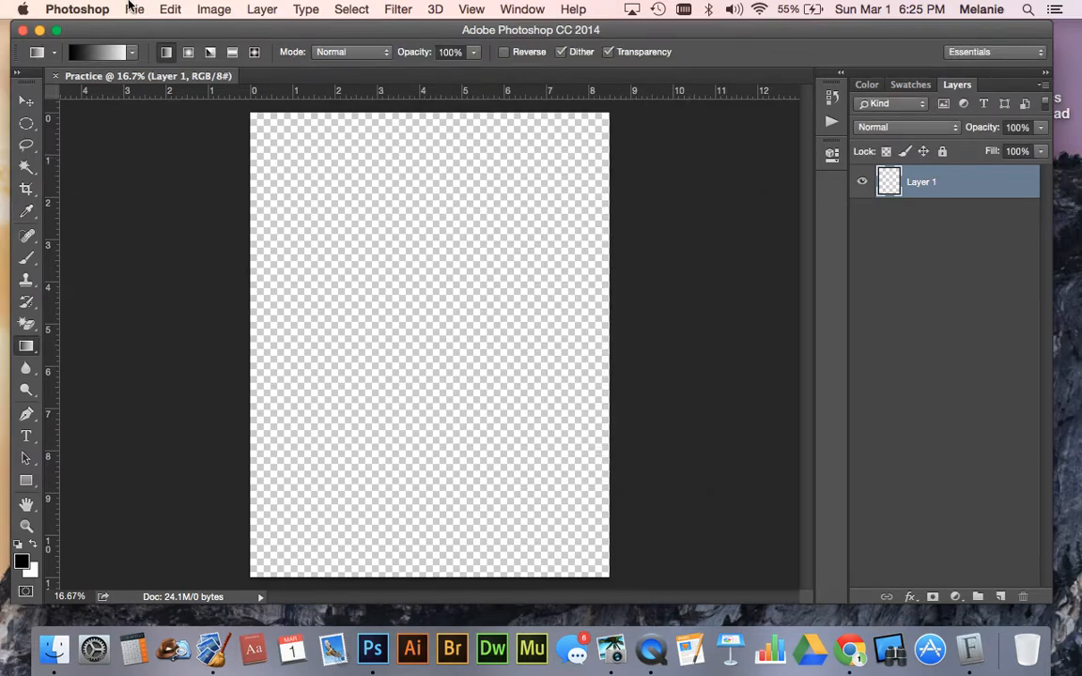
{"action": "left_click", "coordinate": [92, 51]}
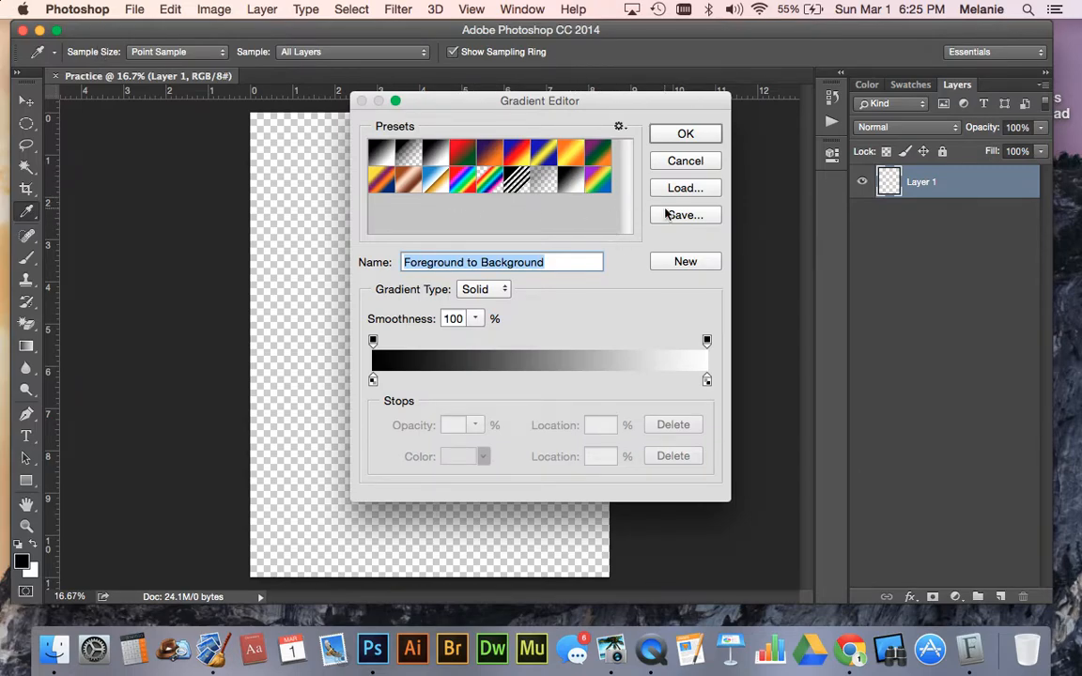
{"action": "left_click", "coordinate": [543, 172]}
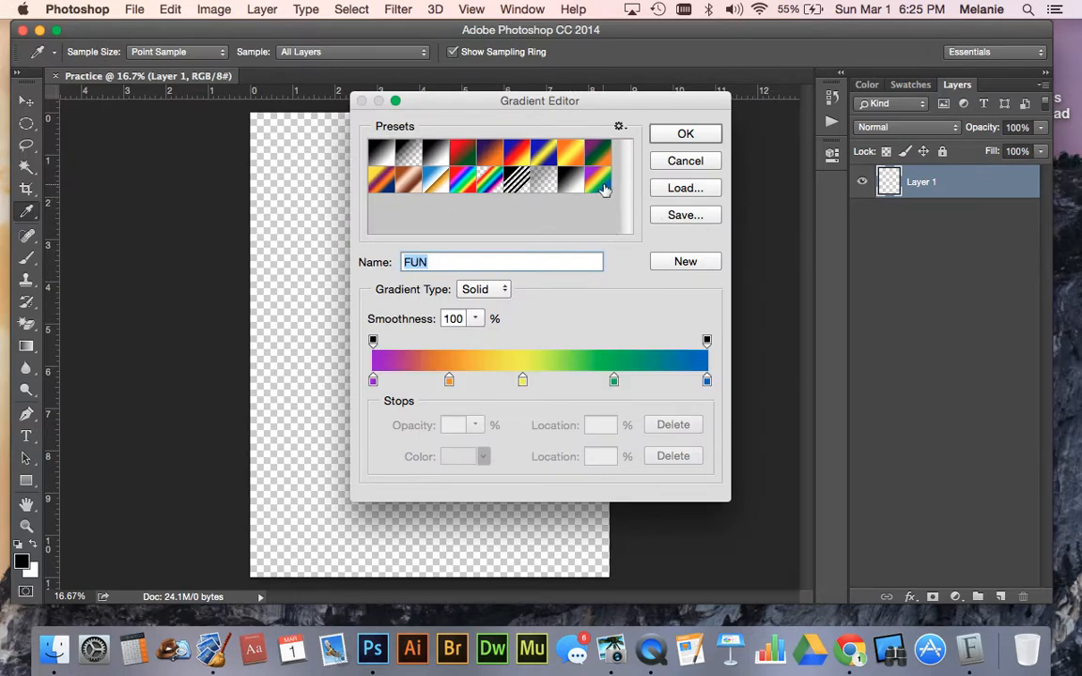
{"action": "left_click", "coordinate": [686, 133]}
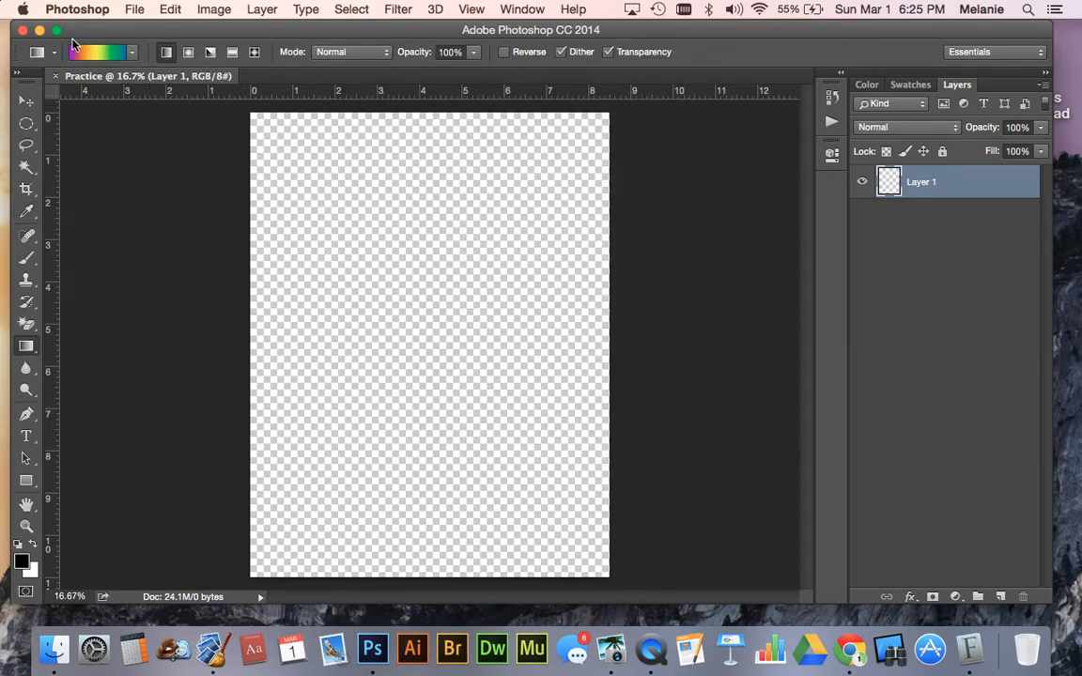
{"action": "left_click", "coordinate": [188, 53]}
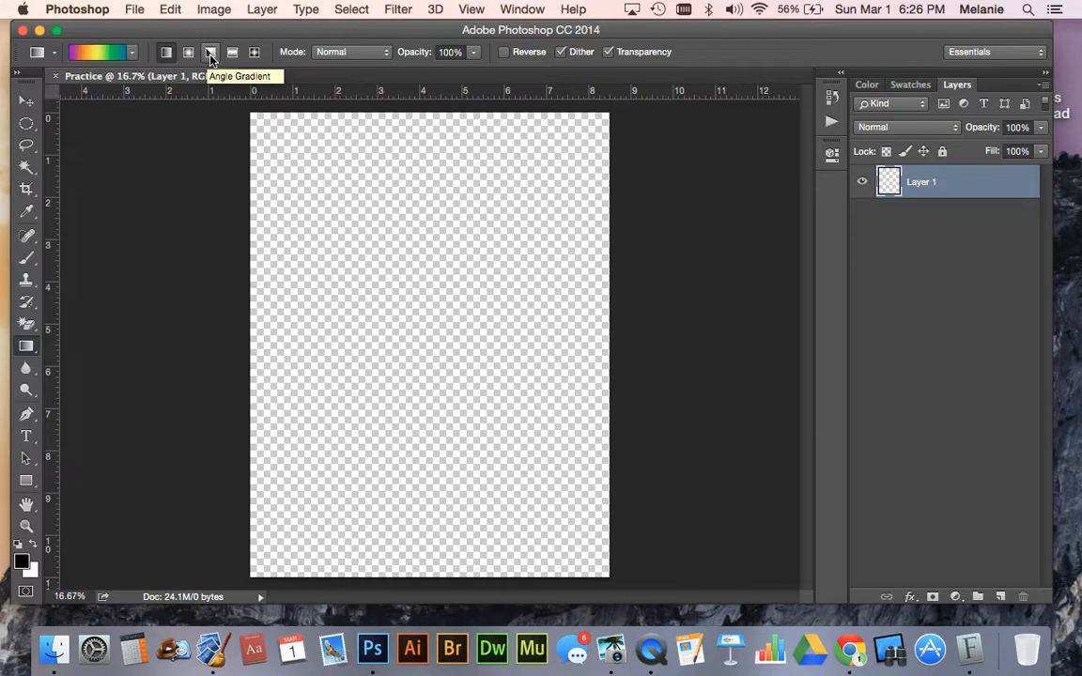
{"action": "left_click", "coordinate": [210, 54]}
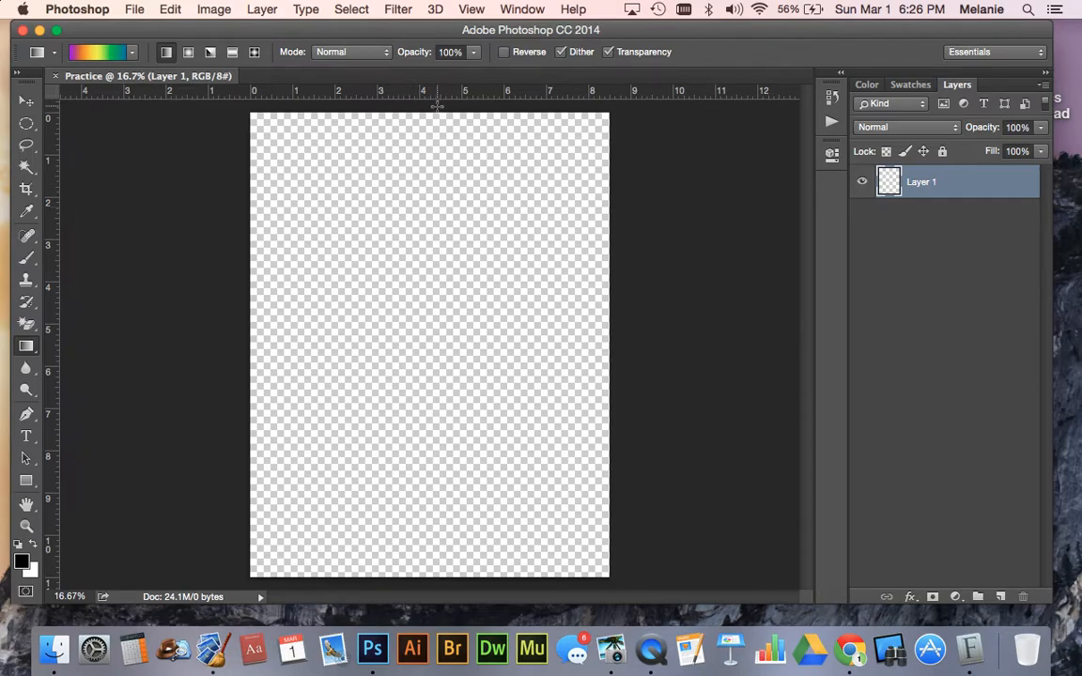
- Try linear FUN gradients on Layer 1, one down the page and one across it from just outside its edges, undoing each
{"action": "left_click_drag", "start_coordinate": [433, 101], "coordinate": [436, 592]}
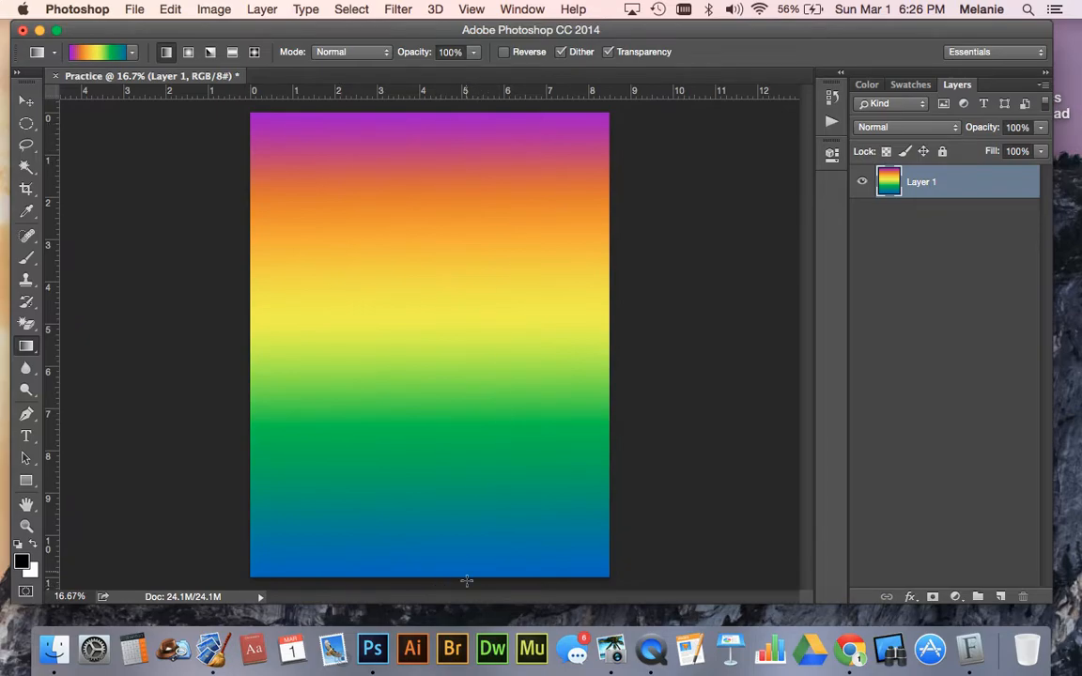
{"action": "key", "text": "super+z"}
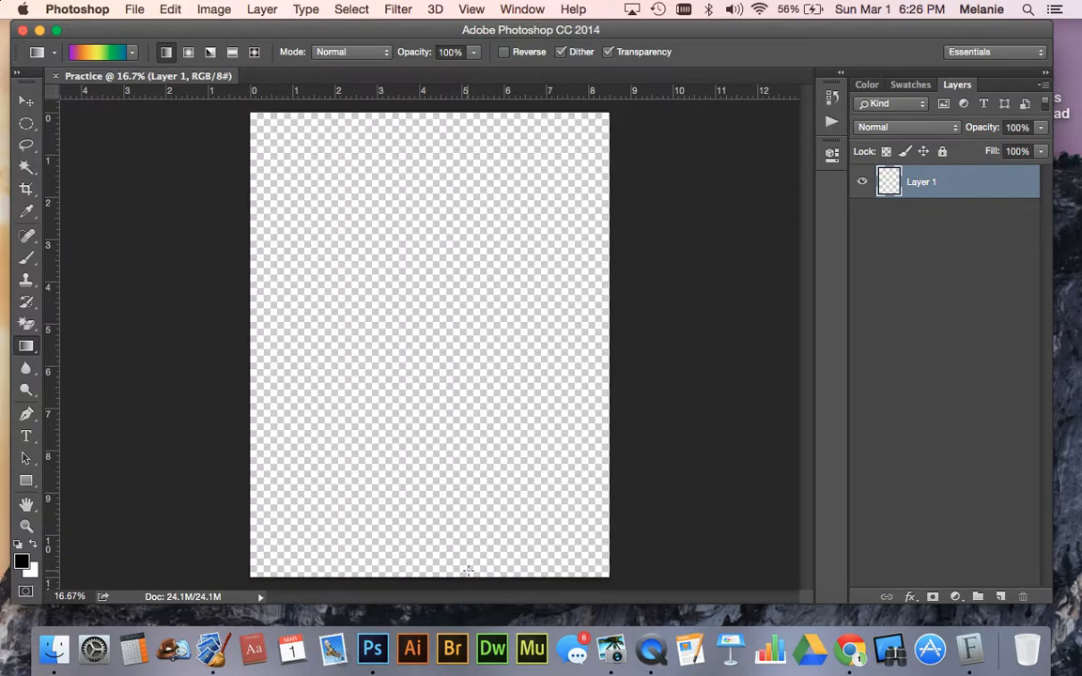
{"action": "left_click_drag", "start_coordinate": [205, 312], "coordinate": [645, 318]}
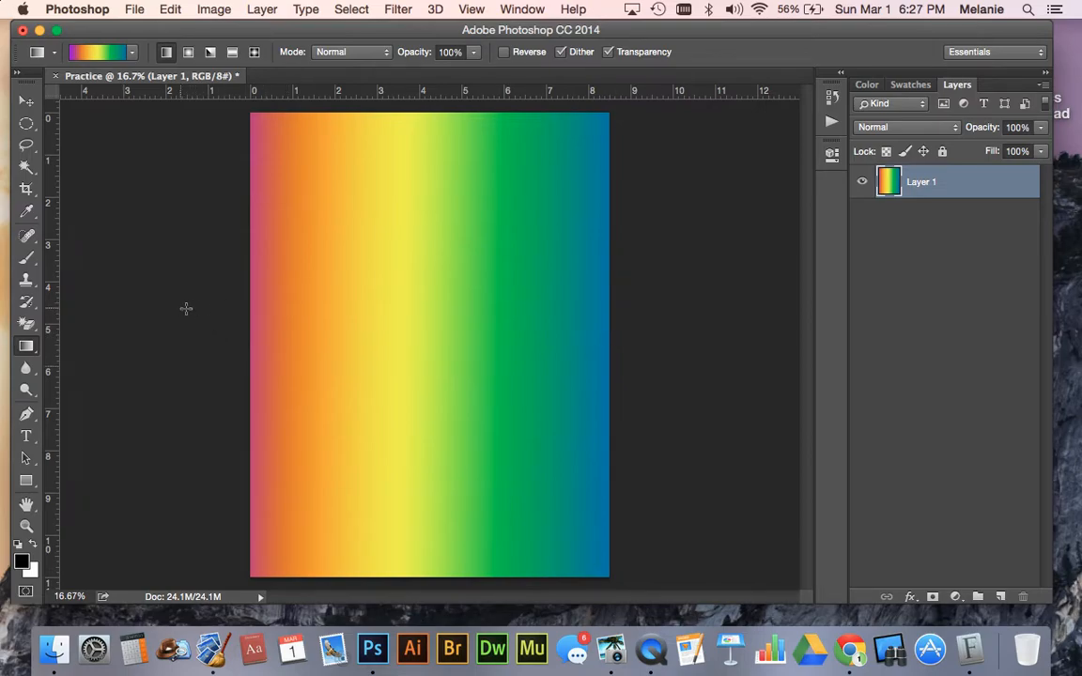
{"action": "key", "text": "super+z"}
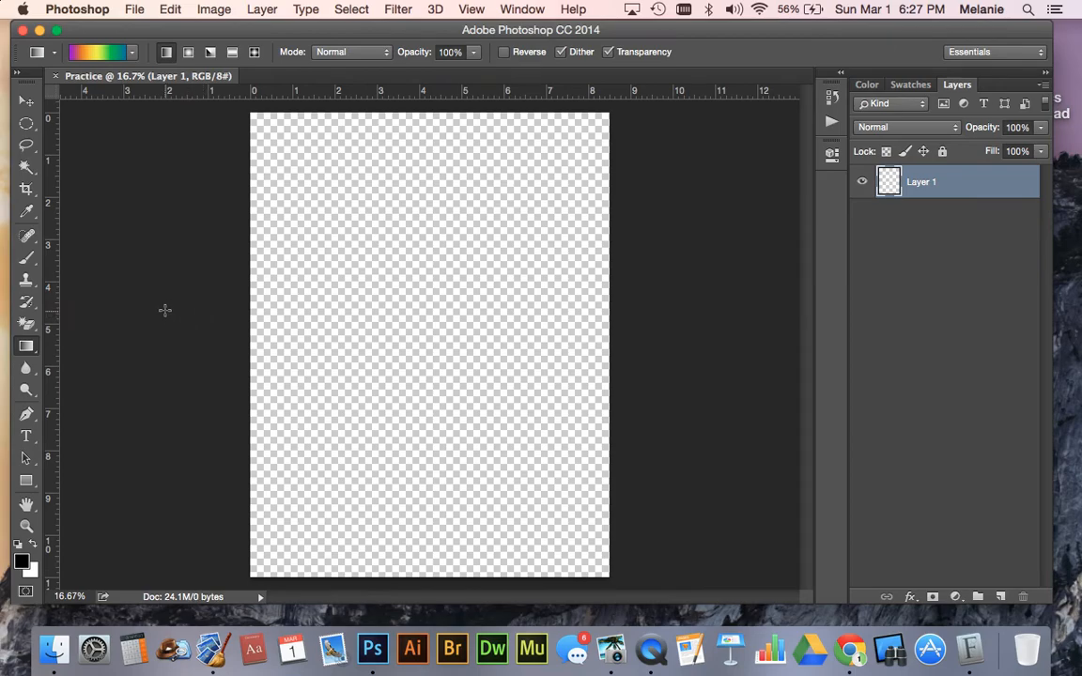
- Try left-to-right linear fills, one starting and ending far outside the page and one exactly edge to edge, undoing each
{"action": "left_click_drag", "start_coordinate": [130, 317], "coordinate": [724, 322]}
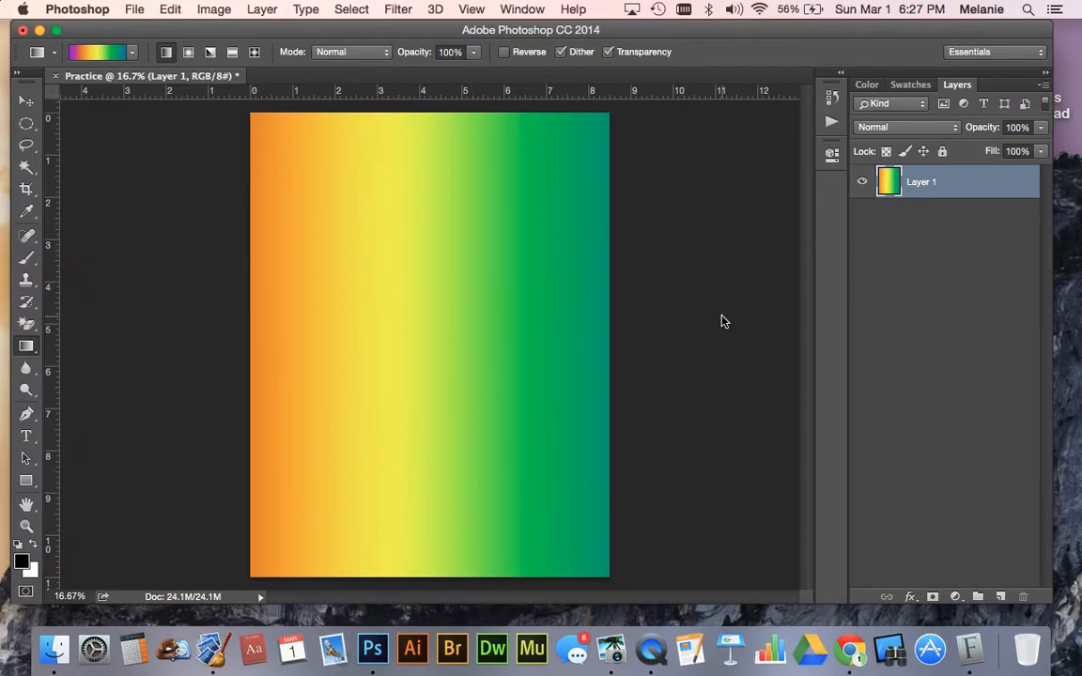
{"action": "key", "text": "super+z"}
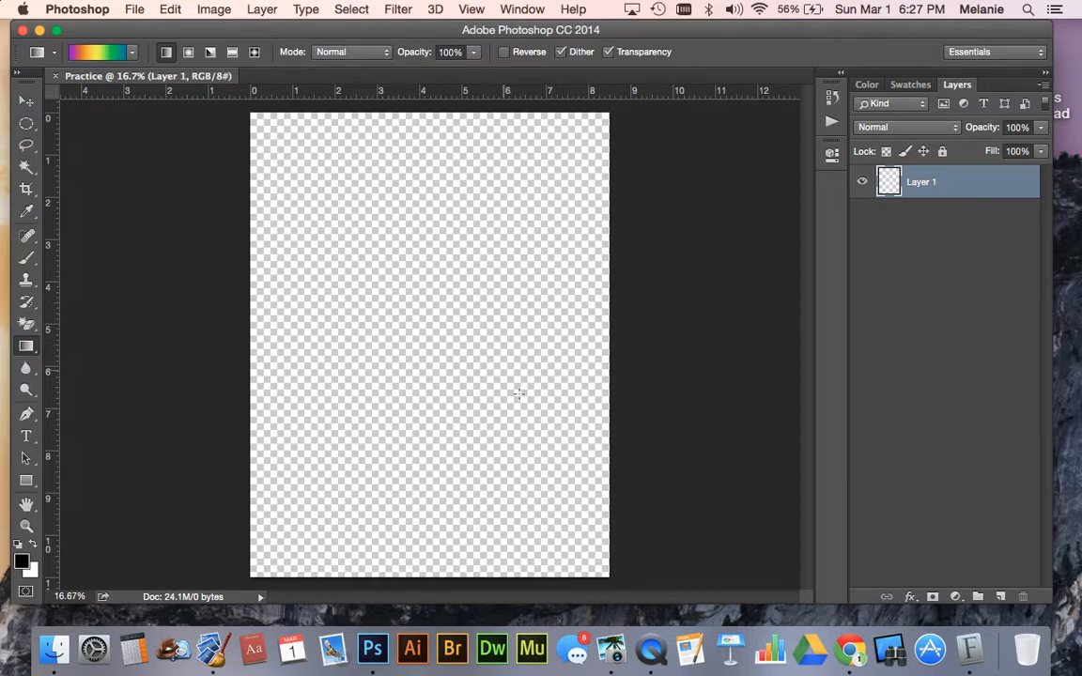
{"action": "left_click_drag", "start_coordinate": [249, 310], "coordinate": [608, 314]}
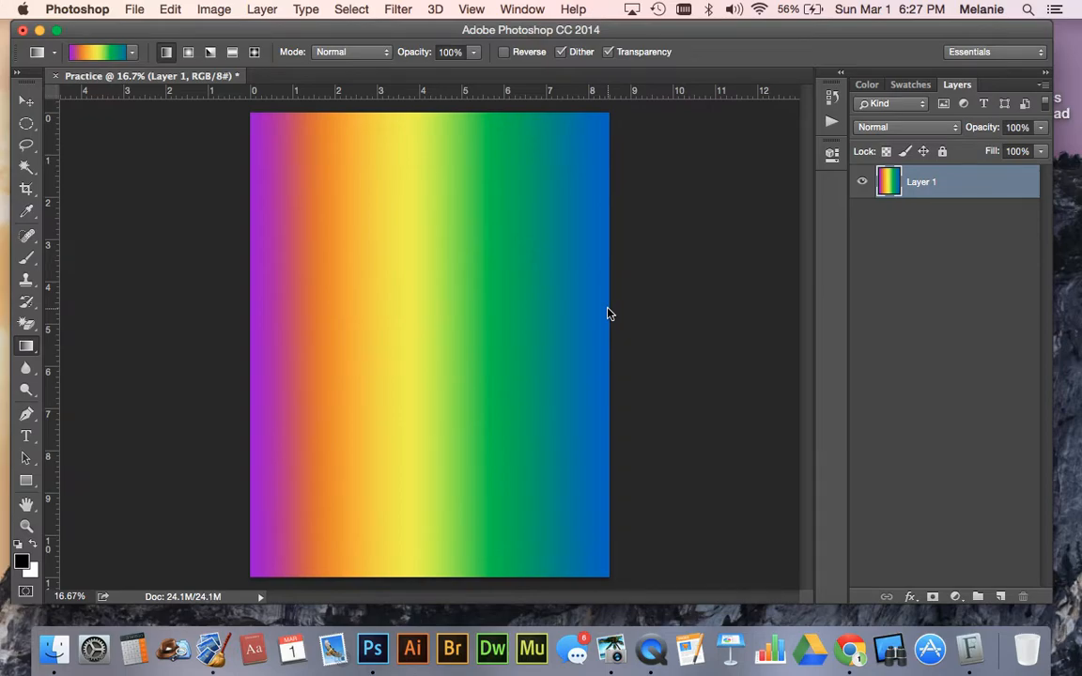
{"action": "key", "text": "super+z"}
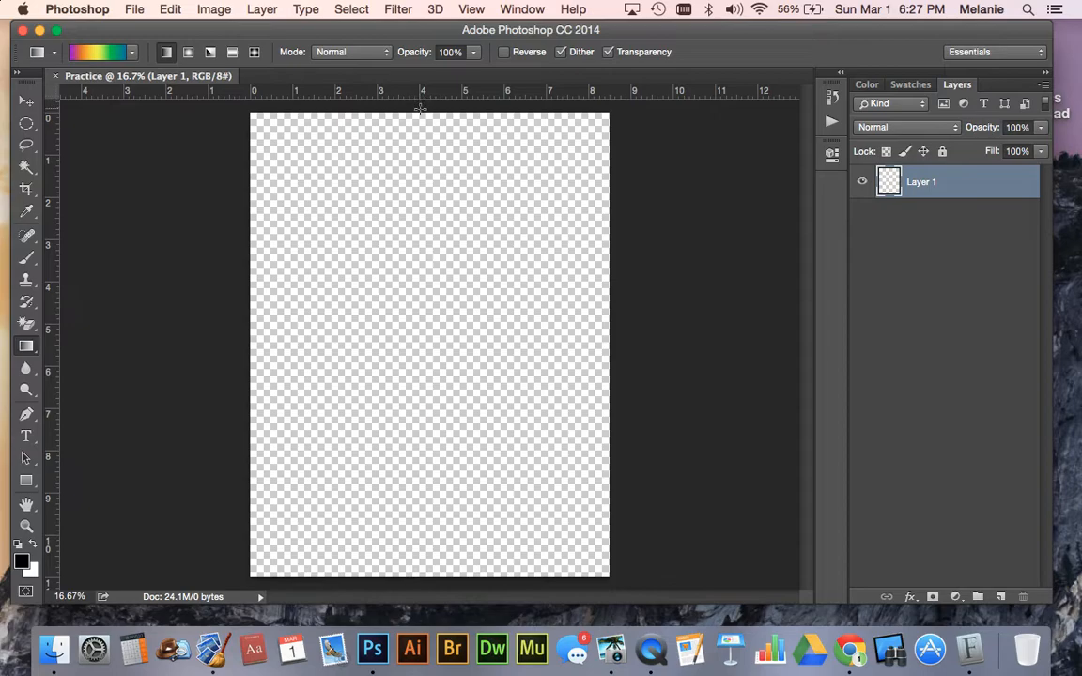
- Try top-to-bottom linear fills, one spanning the page height and one extending well beyond both edges, undoing each
{"action": "left_click_drag", "start_coordinate": [422, 106], "coordinate": [428, 573]}
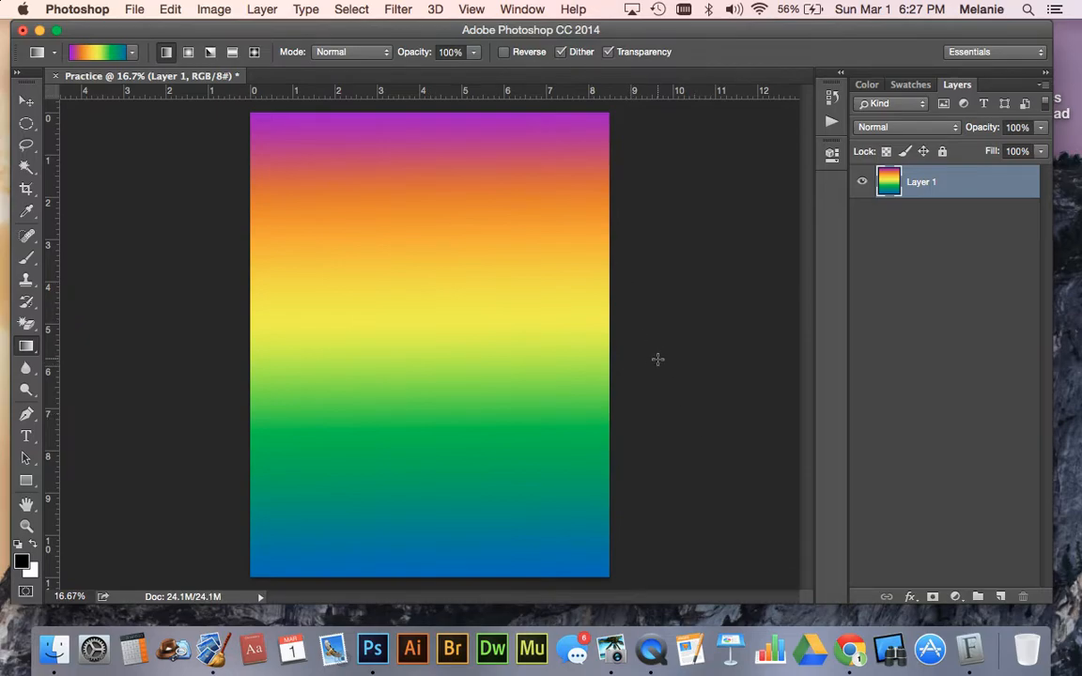
{"action": "key", "text": "super+z"}
{"action": "key", "text": "super+minus"}
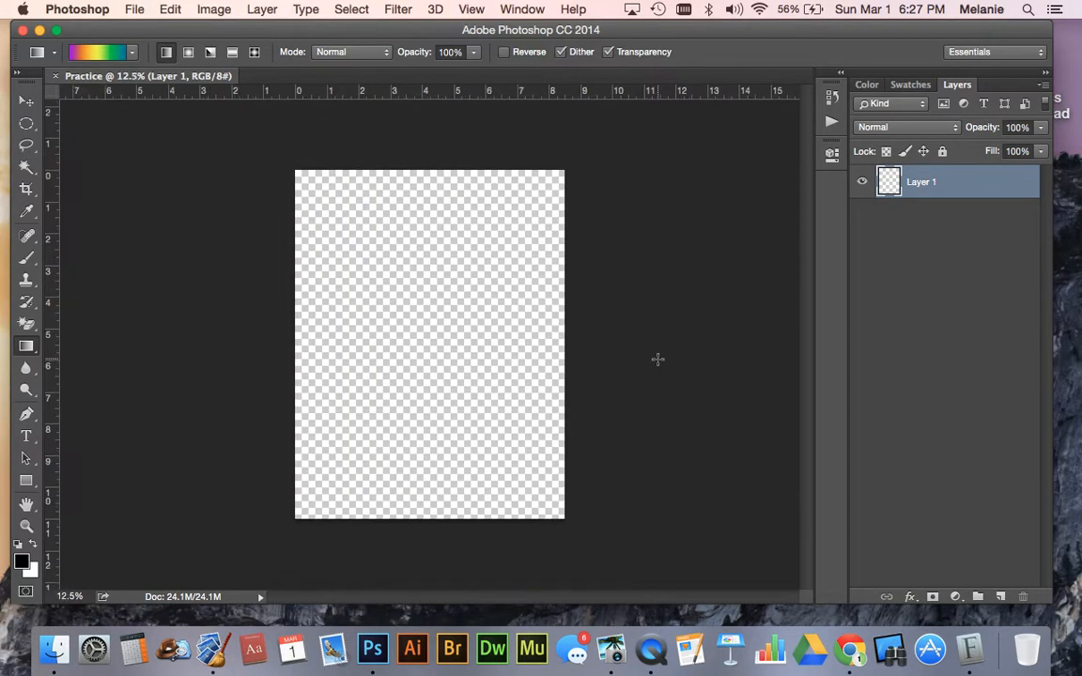
{"action": "left_click_drag", "start_coordinate": [421, 103], "coordinate": [421, 578]}
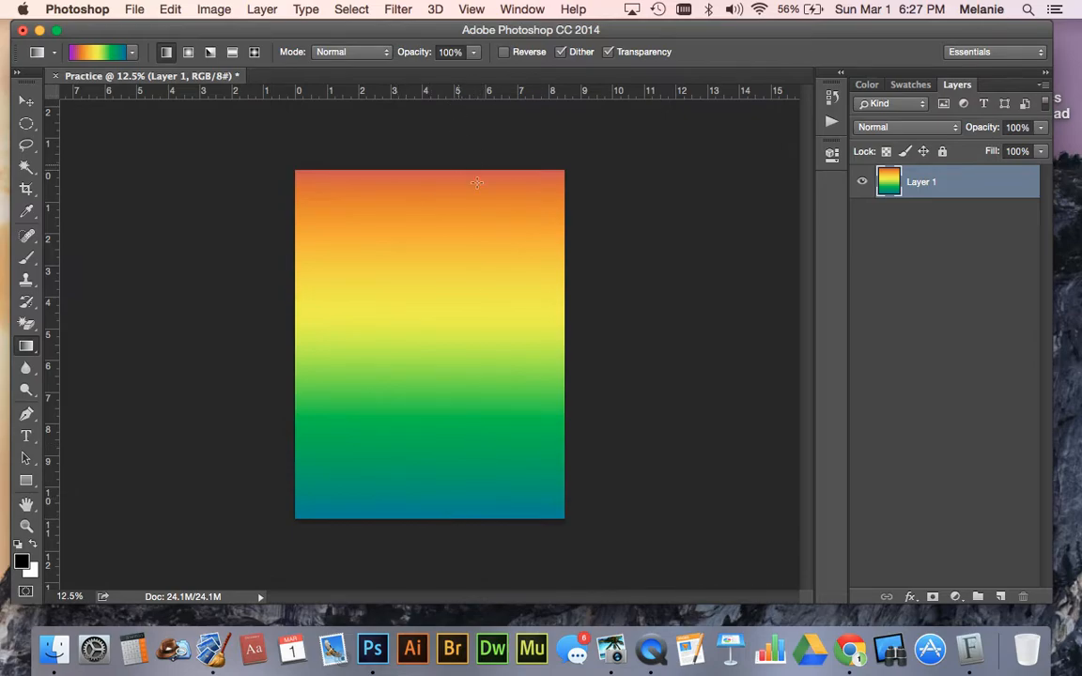
{"action": "key", "text": "super+z"}
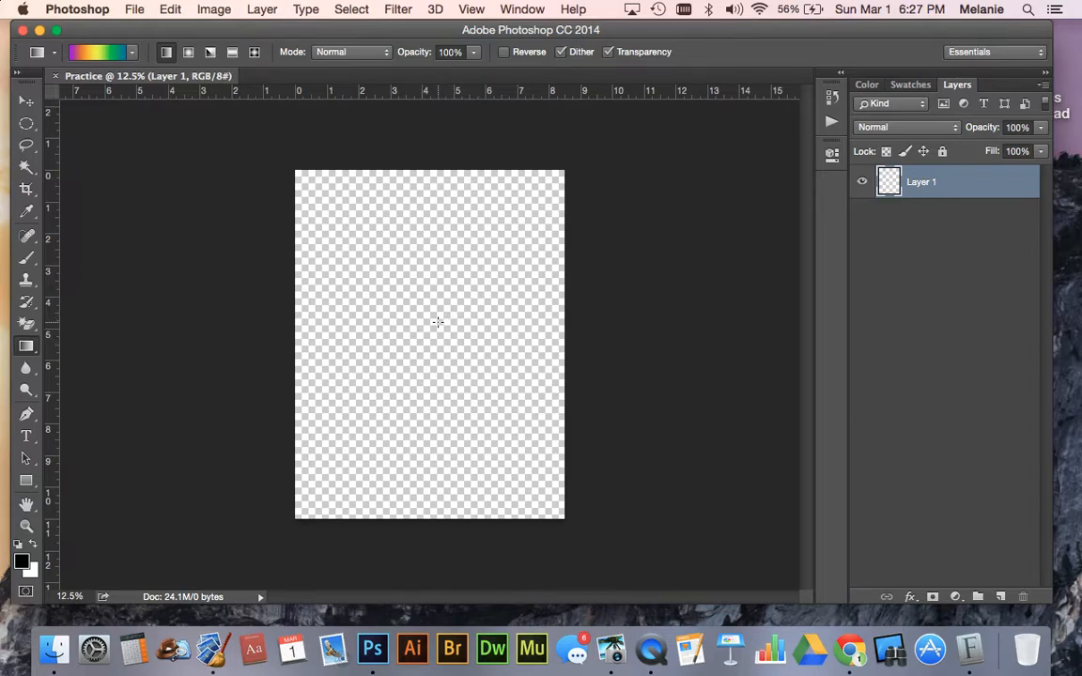
- Try diagonal linear fills, one from the page center toward the upper right and one from the right side toward the upper left, undoing each
{"action": "left_click_drag", "start_coordinate": [447, 321], "coordinate": [625, 230]}
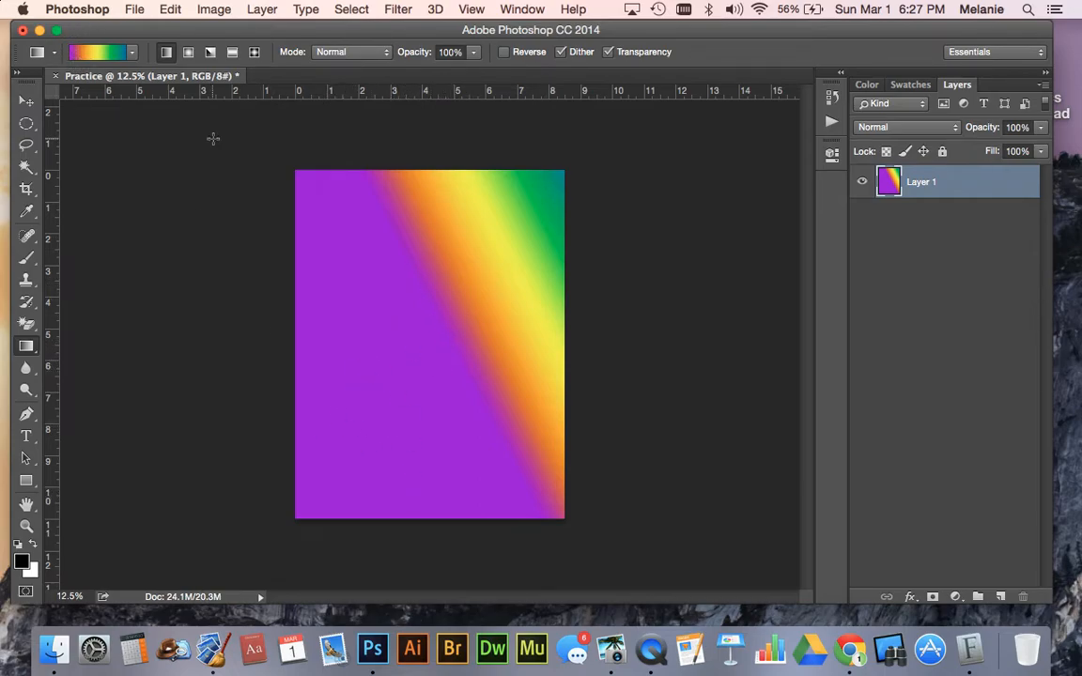
{"action": "key", "text": "super+z"}
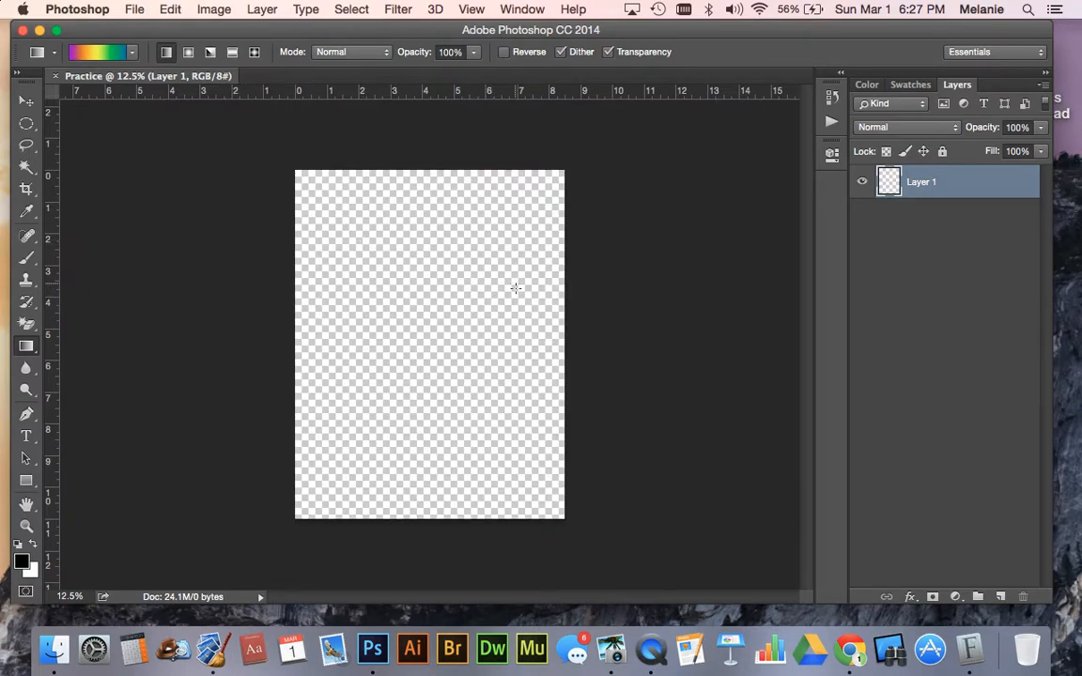
{"action": "left_click_drag", "start_coordinate": [527, 336], "coordinate": [212, 213]}
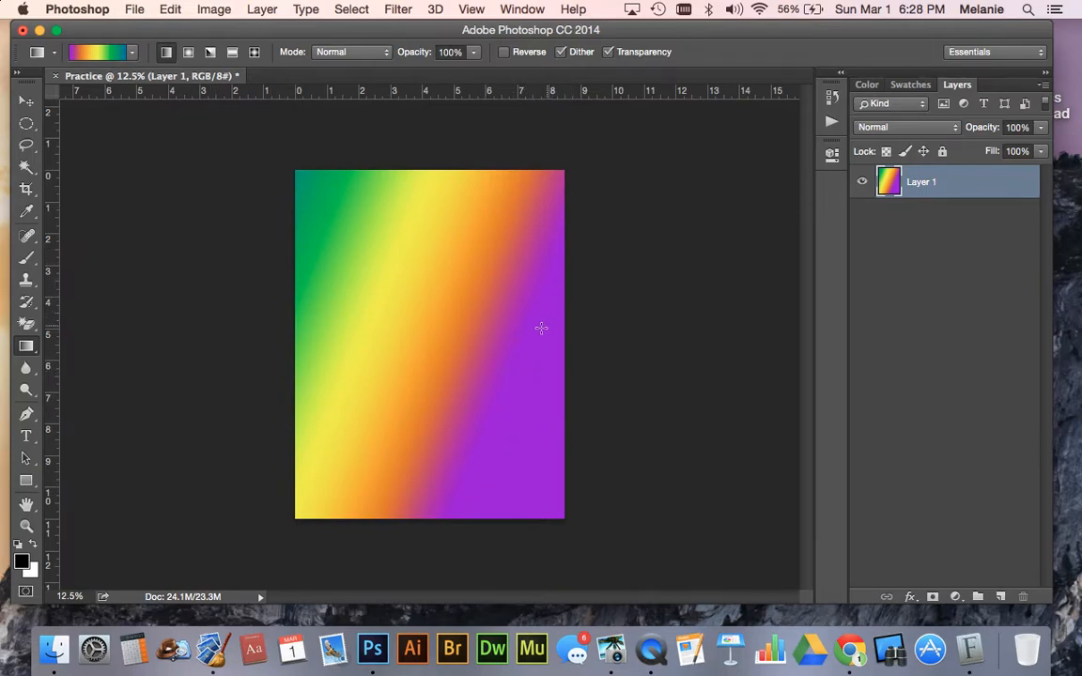
{"action": "key", "text": "super+z"}
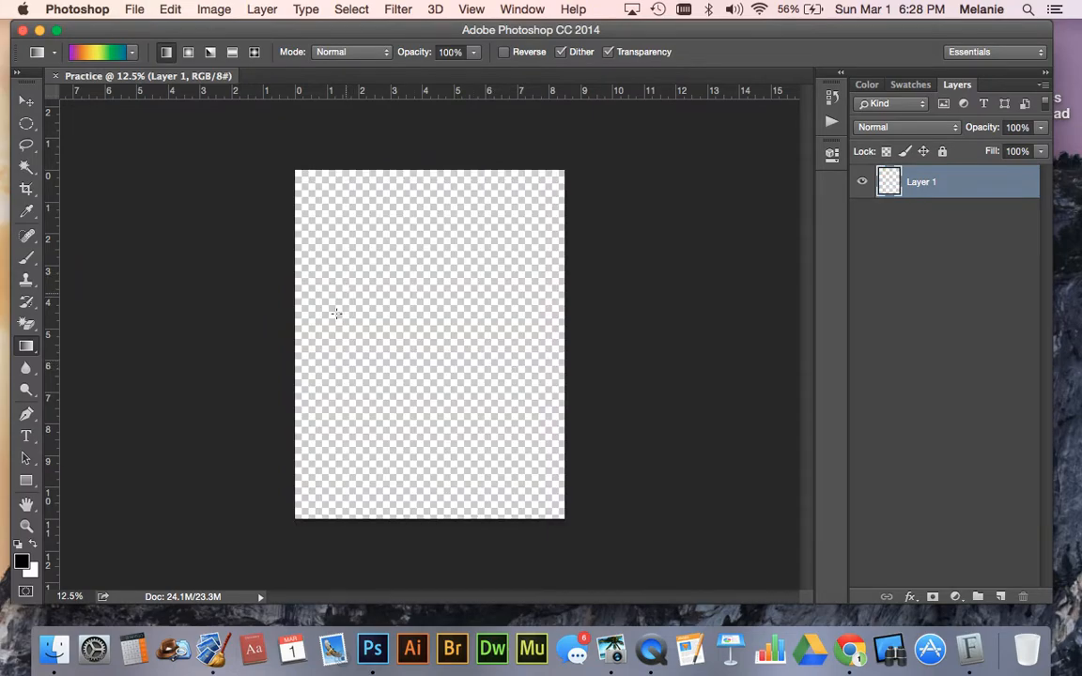
- Redraw the linear gradient over Layer 1 at several lengths and angles, ending with a slightly tilted top-to-bottom fill
{"action": "left_click_drag", "start_coordinate": [348, 323], "coordinate": [508, 323]}
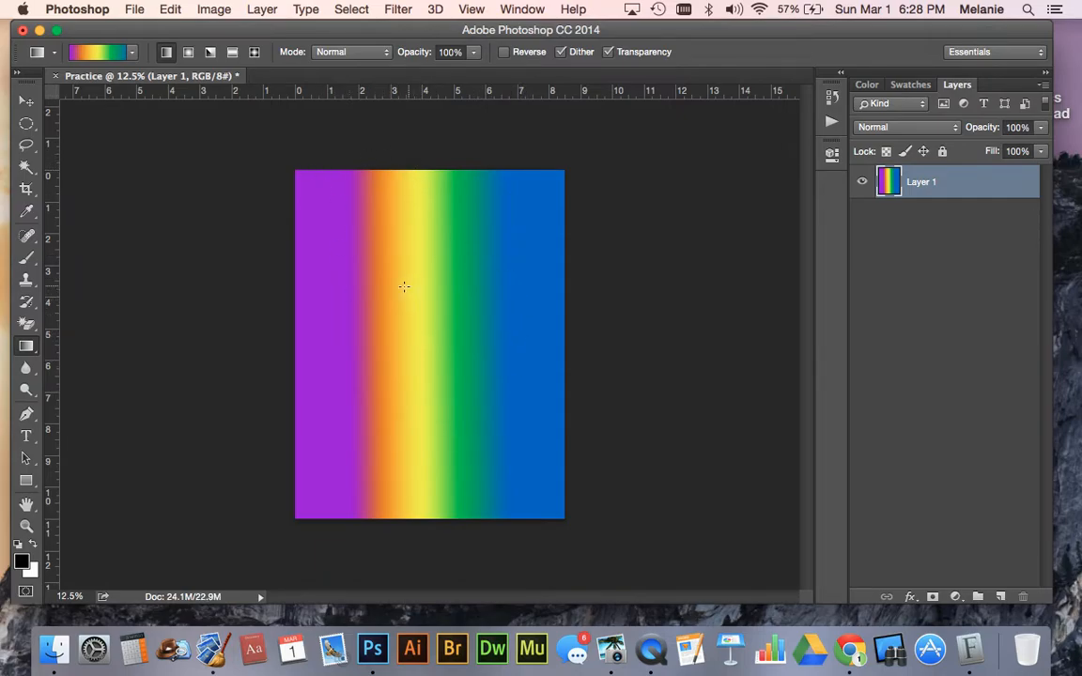
{"action": "left_click_drag", "start_coordinate": [364, 266], "coordinate": [381, 250]}
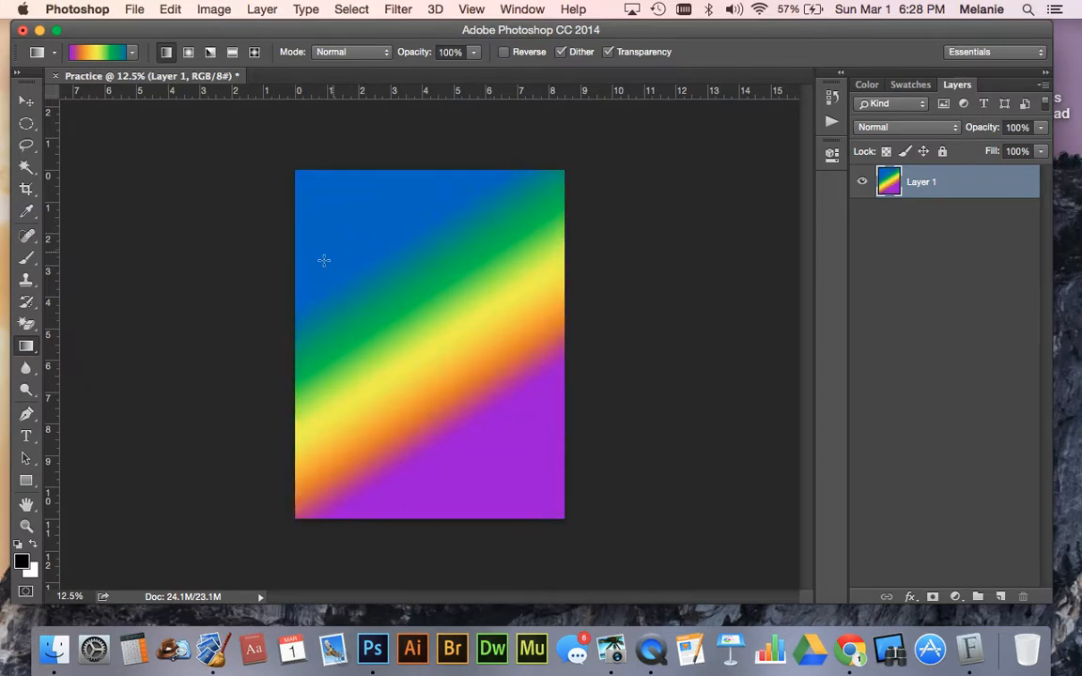
{"action": "left_click_drag", "start_coordinate": [271, 262], "coordinate": [632, 265]}
{"action": "left_click_drag", "start_coordinate": [416, 131], "coordinate": [479, 565]}
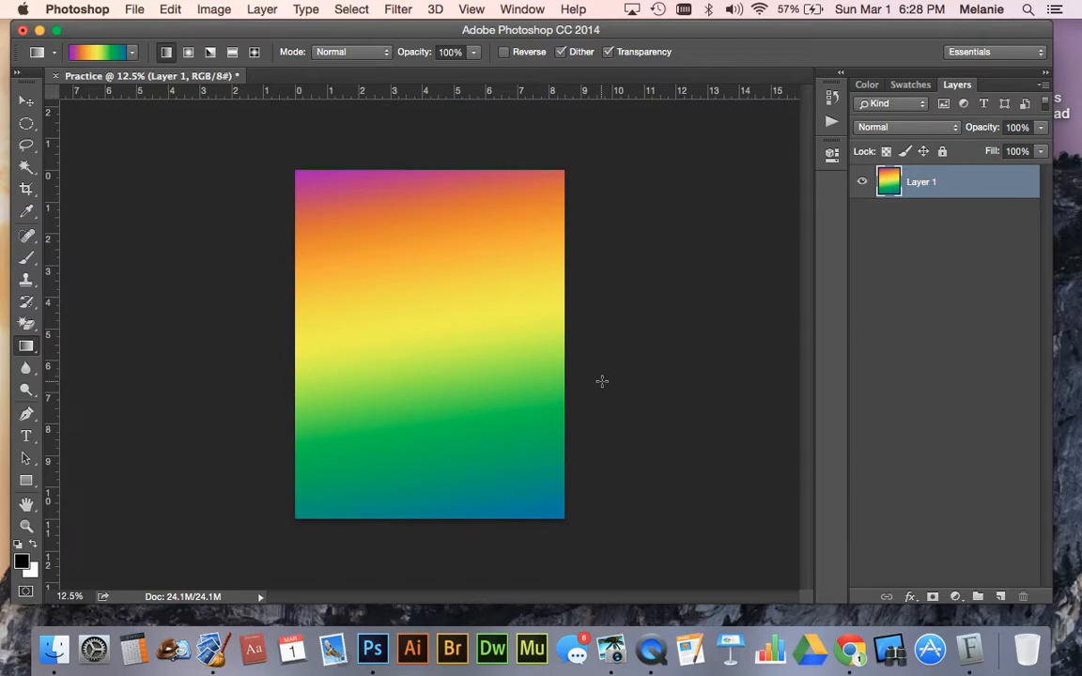
- Fill Layer 1 with a radial gradient from near the page center, and replace it with angle gradients swept around points near the middle
{"action": "left_click", "coordinate": [188, 52]}
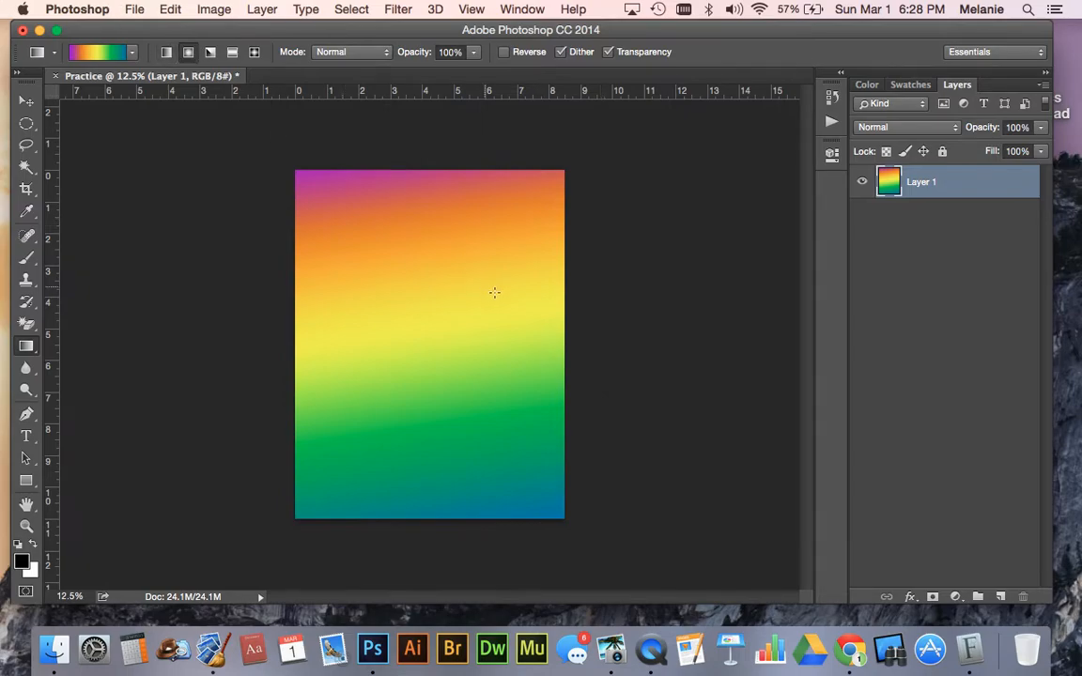
{"action": "left_click_drag", "start_coordinate": [446, 326], "coordinate": [528, 112]}
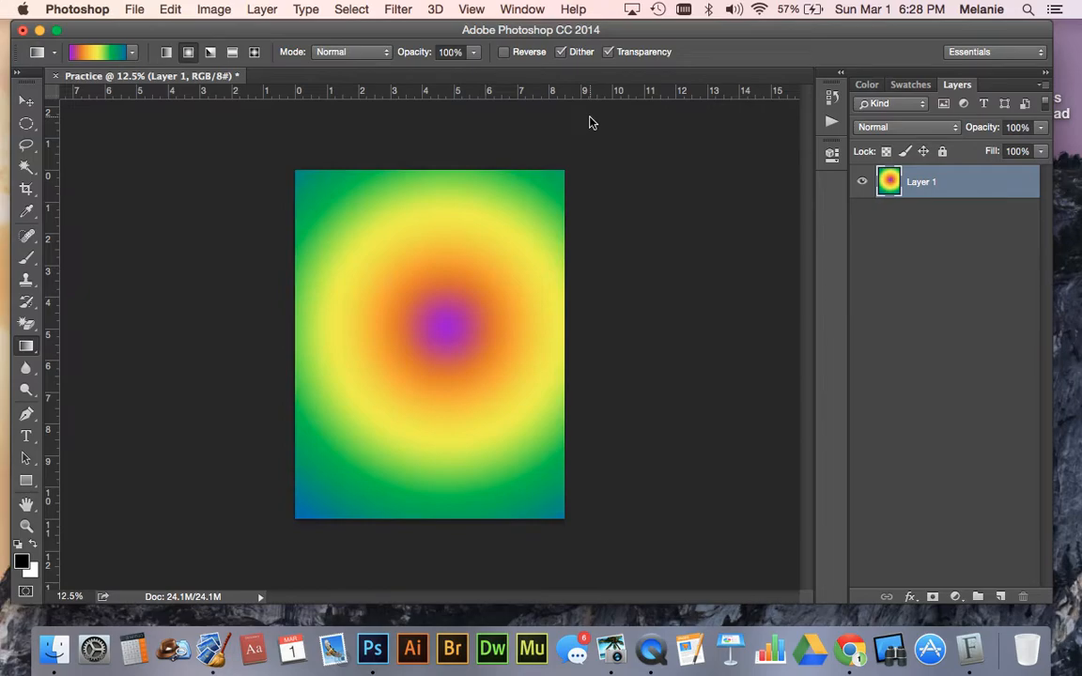
{"action": "left_click", "coordinate": [211, 51]}
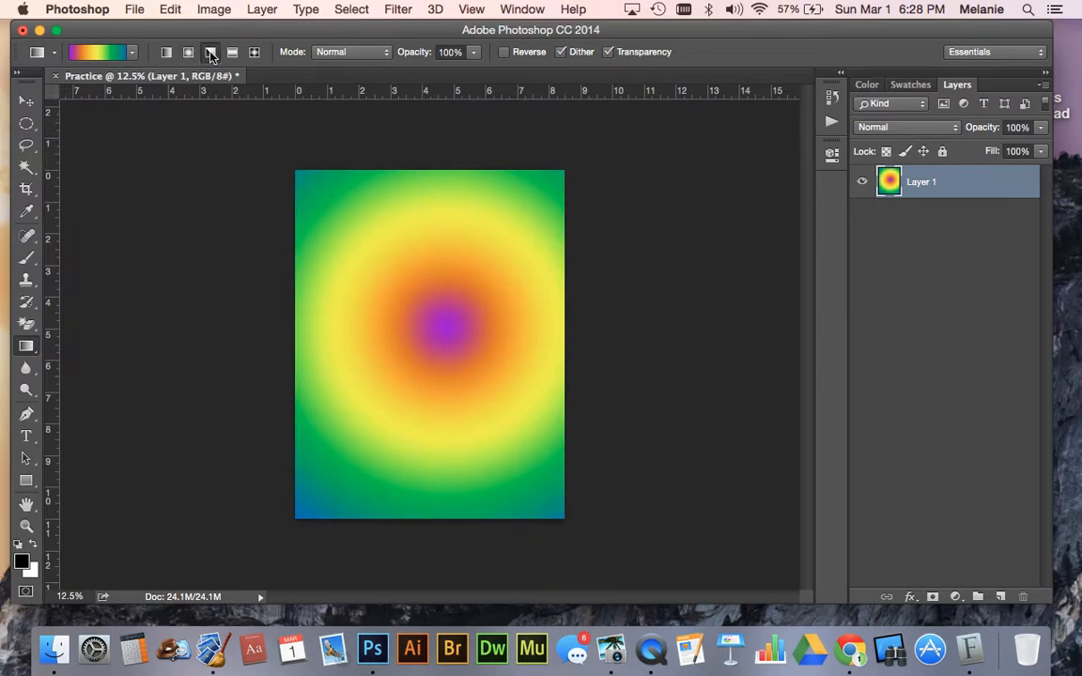
{"action": "left_click_drag", "start_coordinate": [400, 281], "coordinate": [388, 178]}
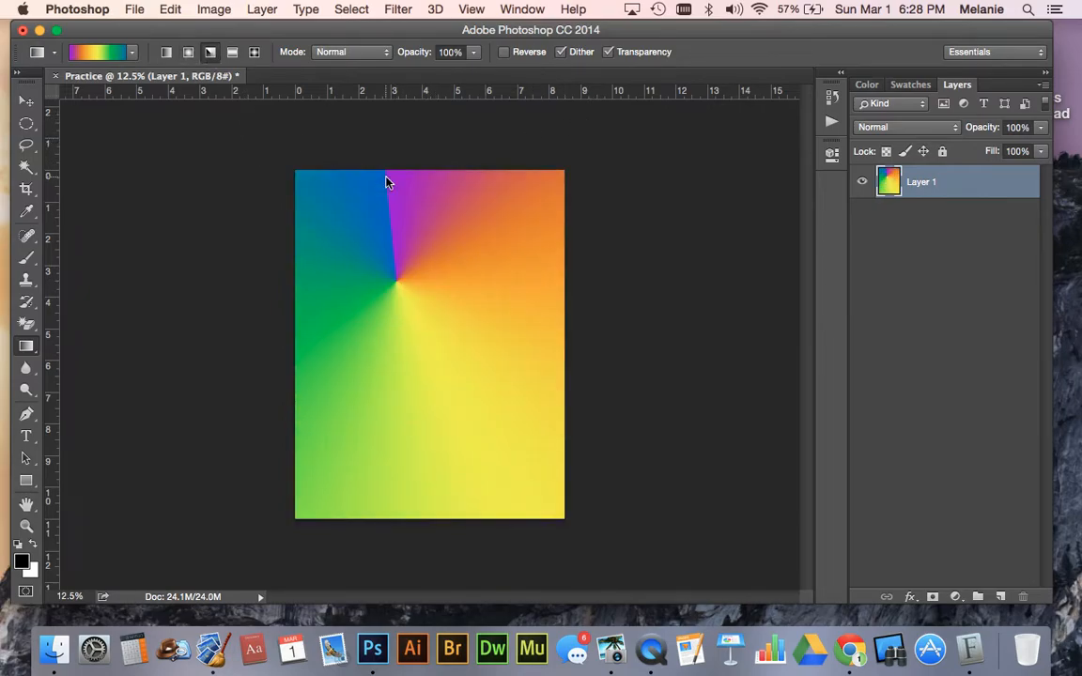
{"action": "left_click_drag", "start_coordinate": [401, 330], "coordinate": [583, 475]}
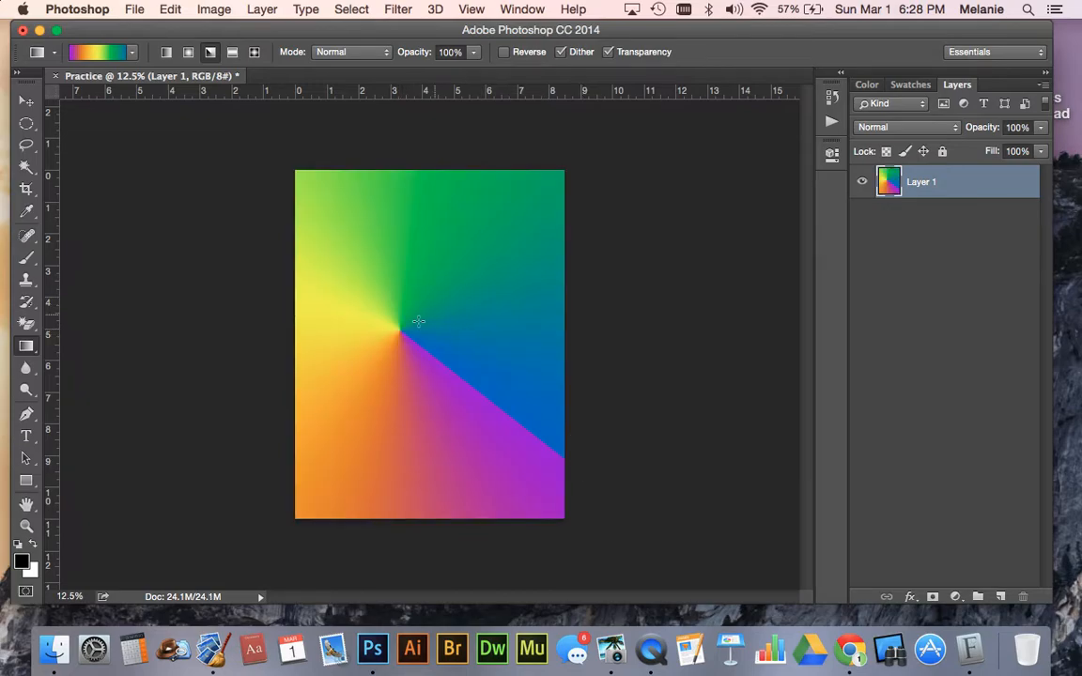
- Fill Layer 1 with reflected gradients of decreasing width, ending with a narrow, slightly tilted mirrored band just left of the page center
{"action": "left_click", "coordinate": [232, 52]}
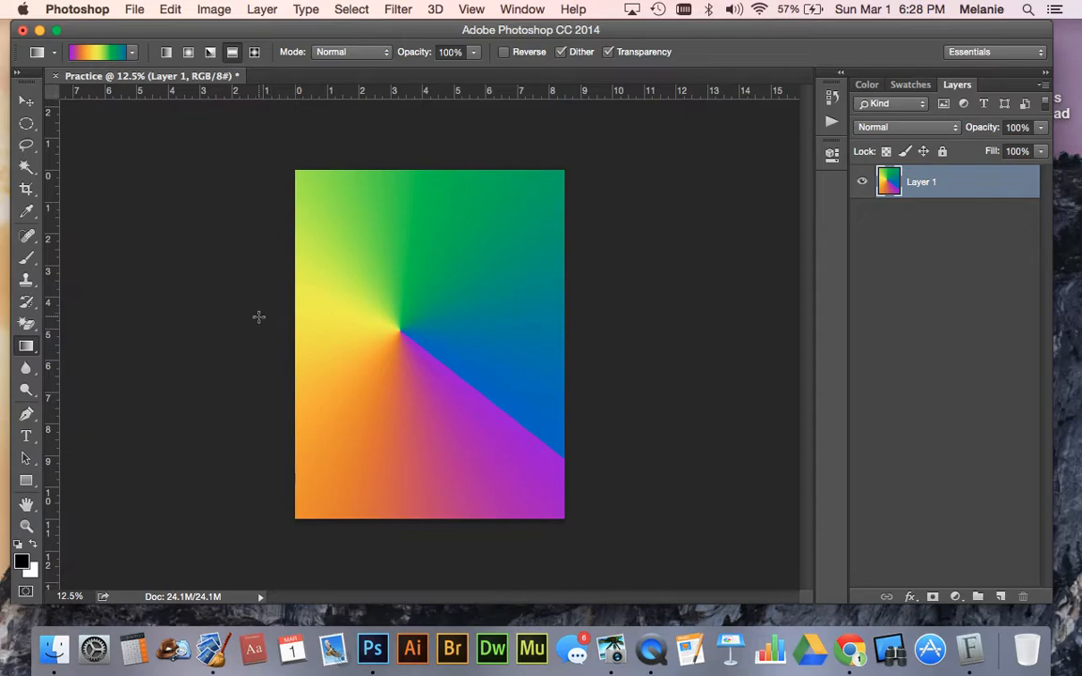
{"action": "left_click_drag", "start_coordinate": [258, 318], "coordinate": [613, 322]}
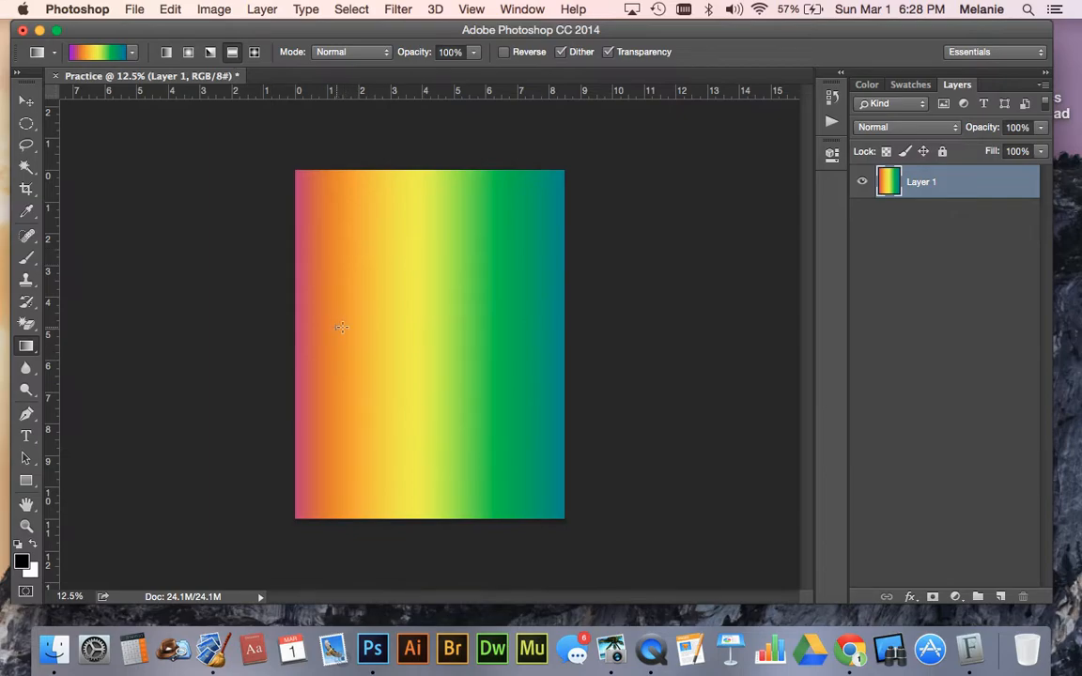
{"action": "left_click_drag", "start_coordinate": [336, 327], "coordinate": [520, 330]}
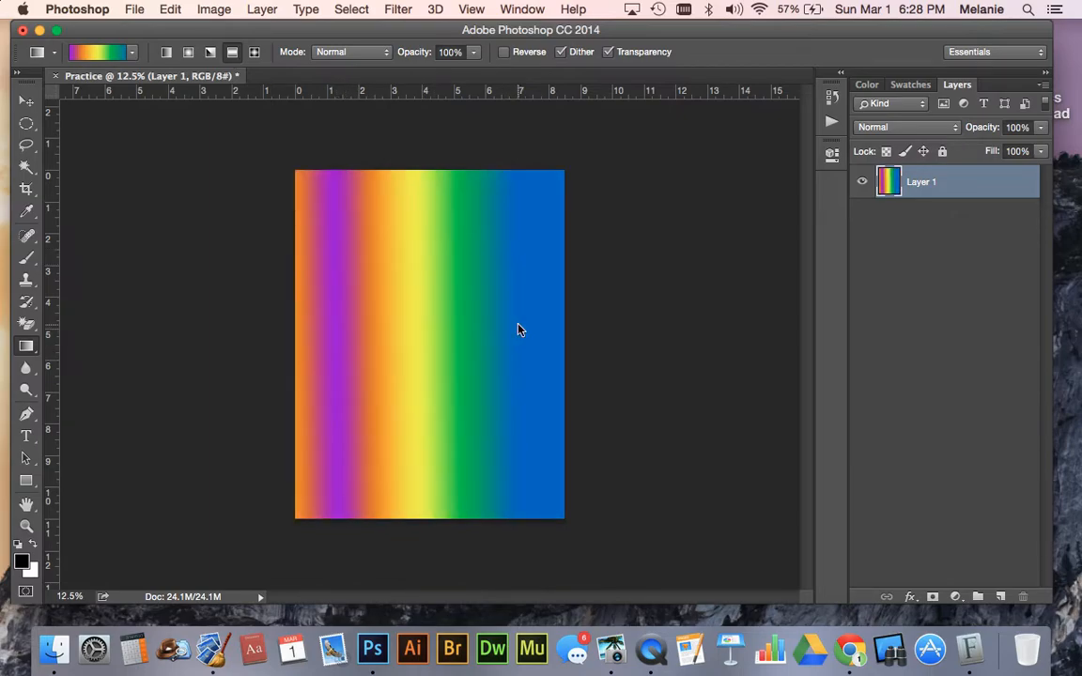
{"action": "left_click_drag", "start_coordinate": [404, 318], "coordinate": [468, 323]}
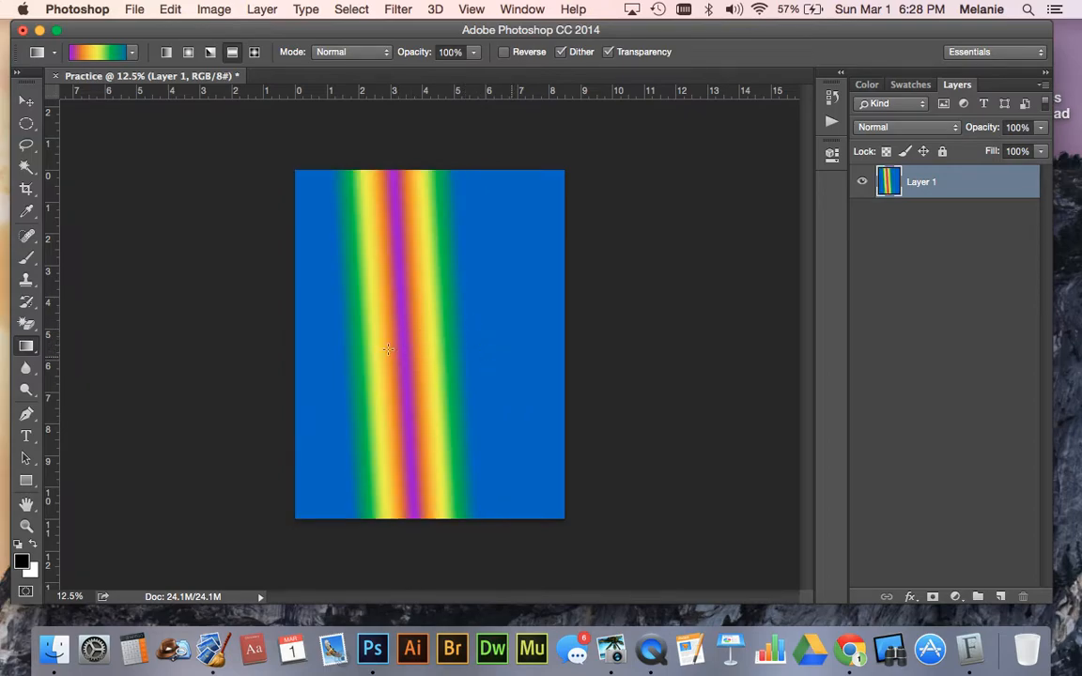
- Try a wider reflected gradient on Layer 1, and replace it with diamond gradients of varying sizes, angles and center points
{"action": "left_click_drag", "start_coordinate": [479, 320], "coordinate": [525, 322]}
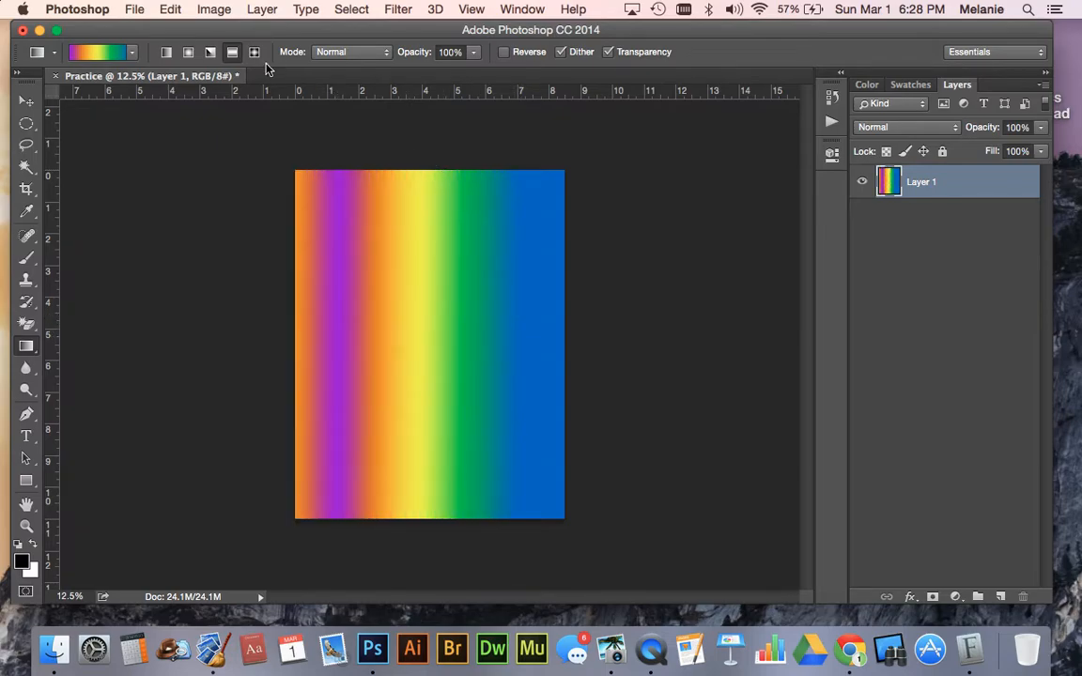
{"action": "left_click_drag", "start_coordinate": [428, 331], "coordinate": [526, 190]}
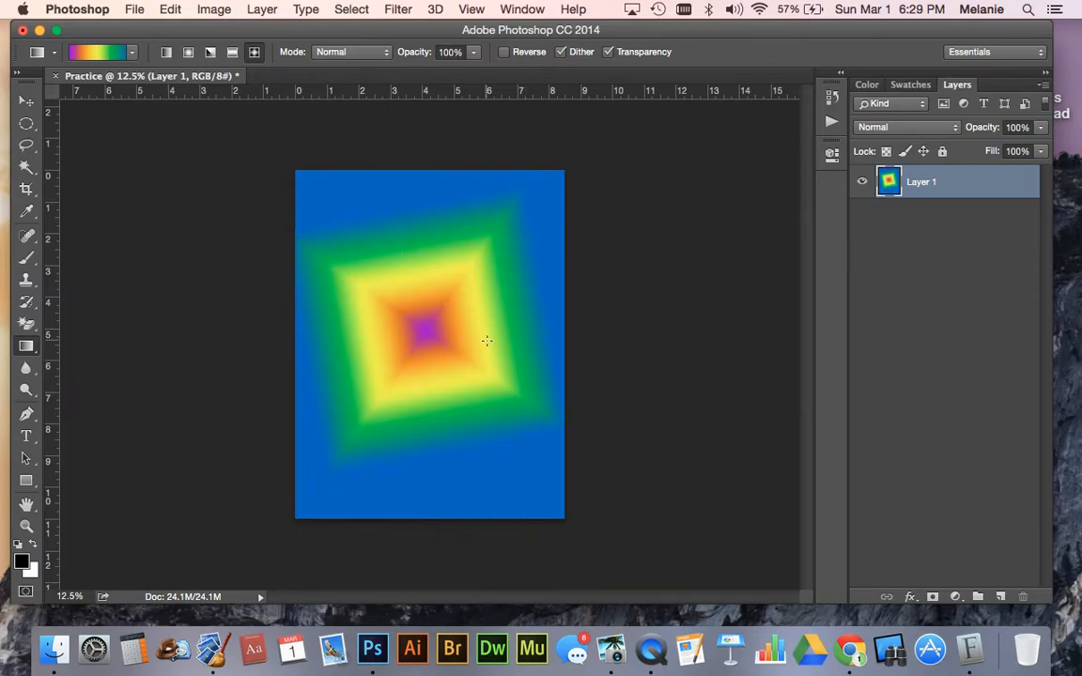
{"action": "left_click_drag", "start_coordinate": [424, 324], "coordinate": [376, 207]}
{"action": "left_click_drag", "start_coordinate": [459, 251], "coordinate": [454, 422]}
{"action": "left_click_drag", "start_coordinate": [463, 280], "coordinate": [562, 202]}
{"action": "left_click_drag", "start_coordinate": [434, 340], "coordinate": [454, 510]}
{"action": "left_click_drag", "start_coordinate": [351, 304], "coordinate": [707, 298]}
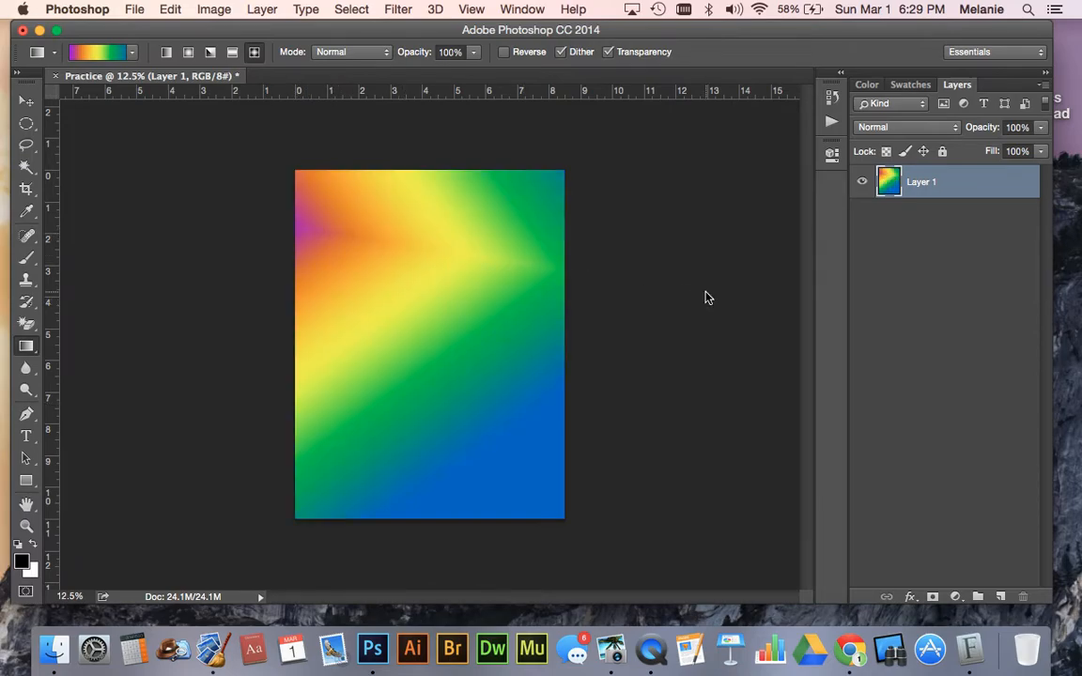
- Fill Layer 1 with an angle gradient centered about 2 in across and 3.8 in down the page, angled toward the lower right
{"action": "left_click", "coordinate": [210, 52]}
{"action": "left_click_drag", "start_coordinate": [357, 290], "coordinate": [606, 462]}
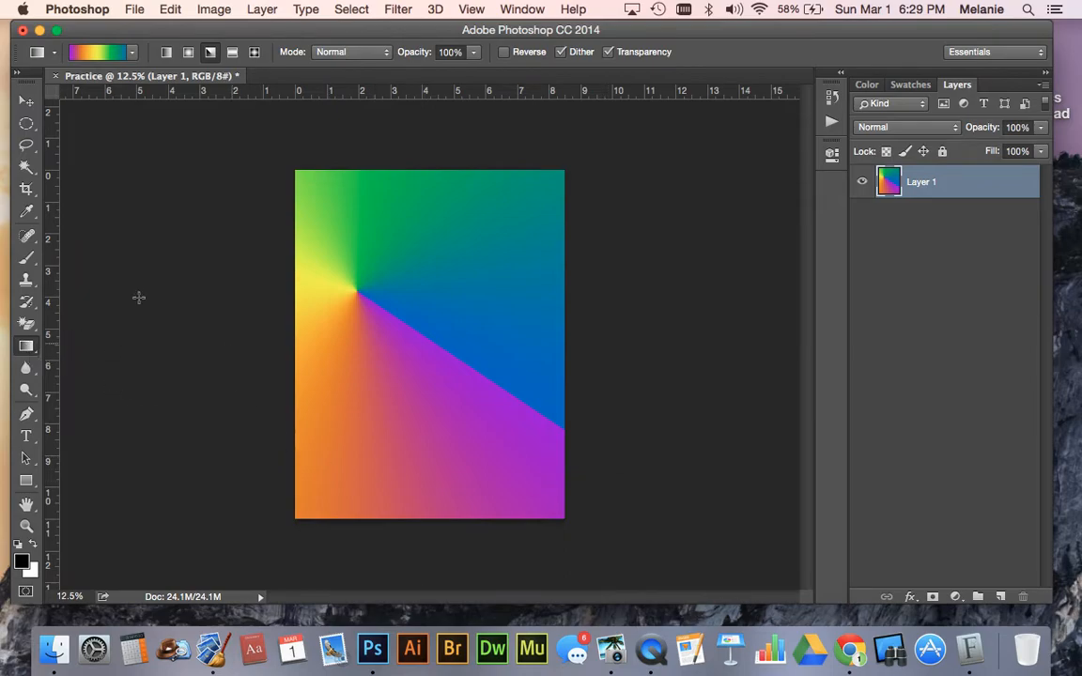
- Look over the Fill command and the tools grouped with Gradient, switching to the Paint Bucket tool and back to the Gradient tool
{"action": "left_click", "coordinate": [168, 10]}
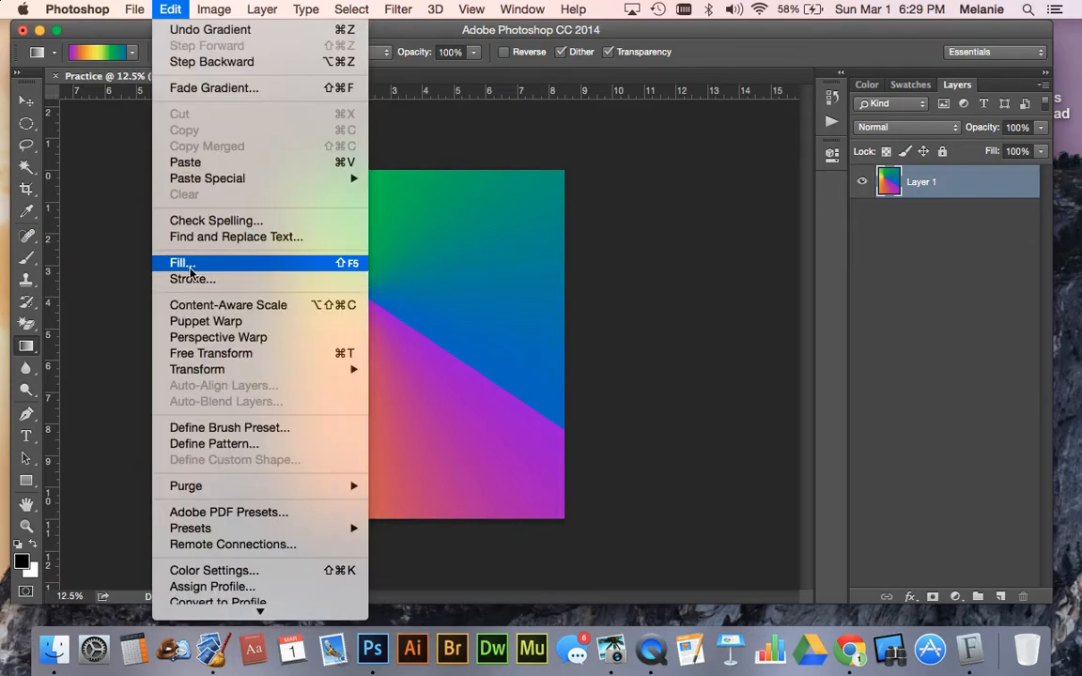
{"action": "left_click", "coordinate": [170, 8]}
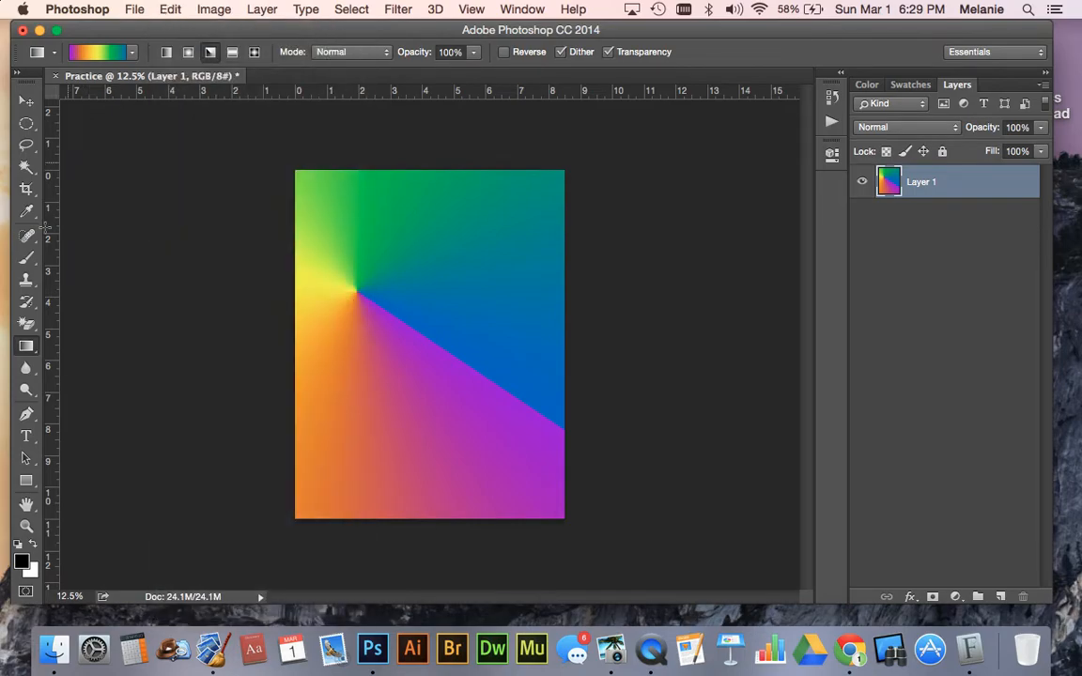
{"action": "left_click", "coordinate": [29, 347]}
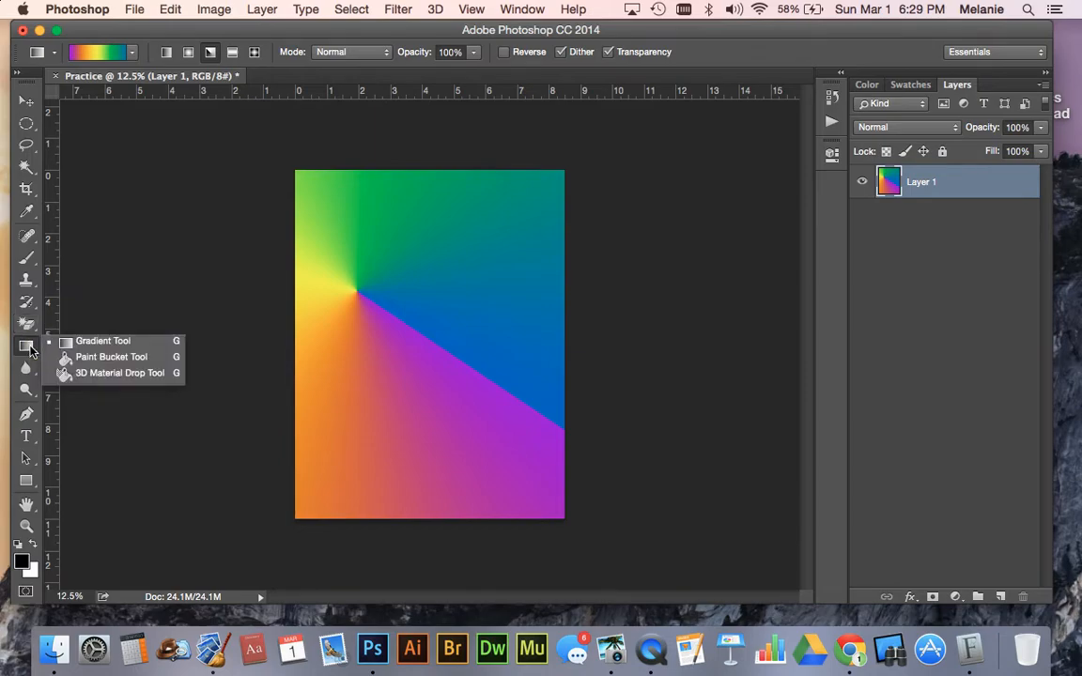
{"action": "left_click", "coordinate": [85, 359]}
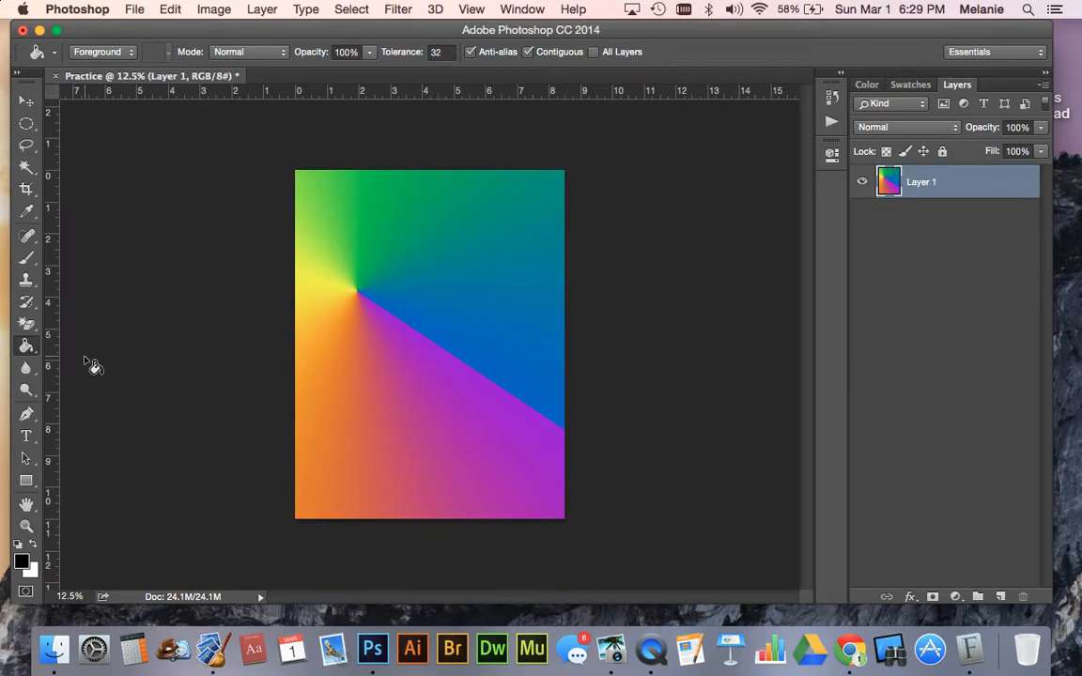
{"action": "left_click", "coordinate": [27, 347]}
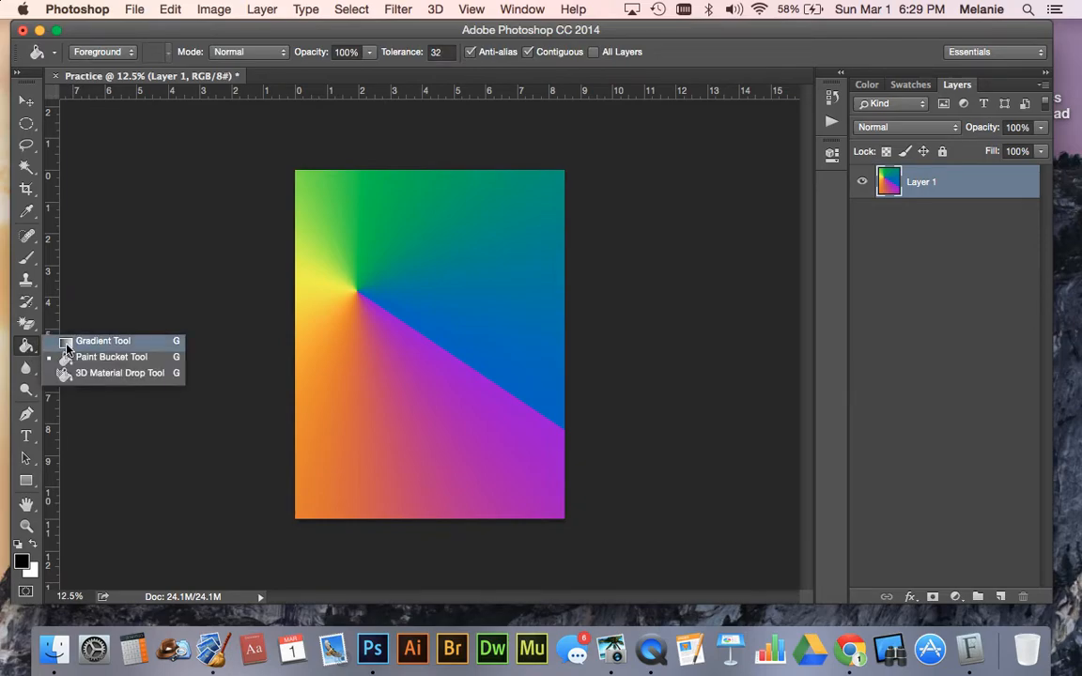
{"action": "left_click", "coordinate": [67, 342]}
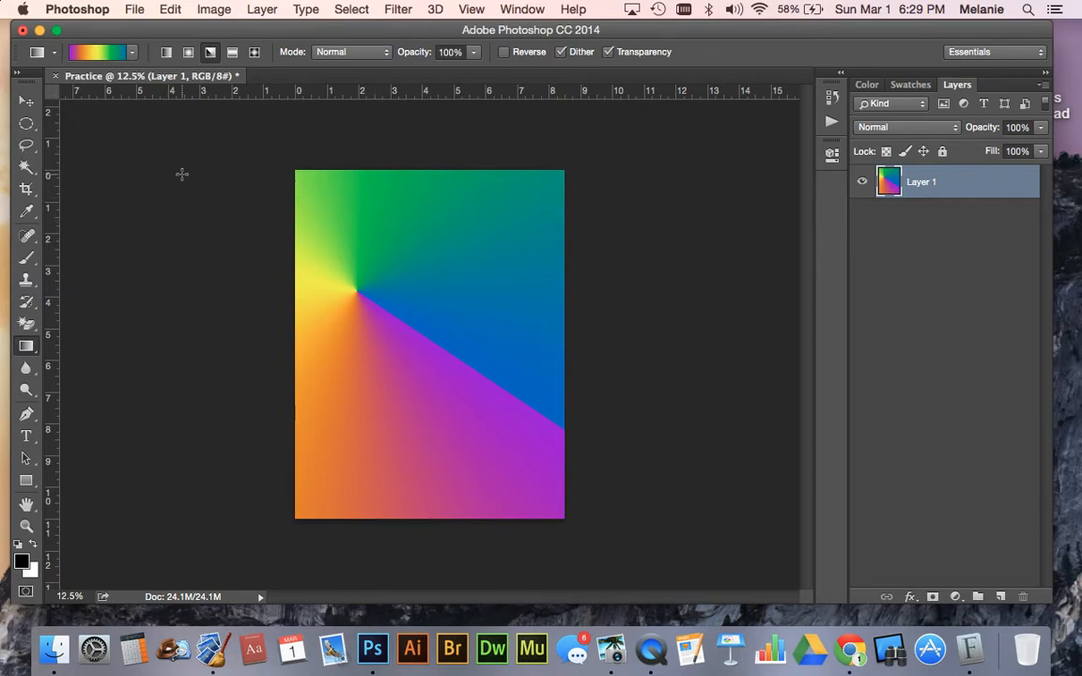
- Activate the Move tool, and minimize the Practice document window to switch to the Finder desktop
{"action": "left_click", "coordinate": [26, 100]}
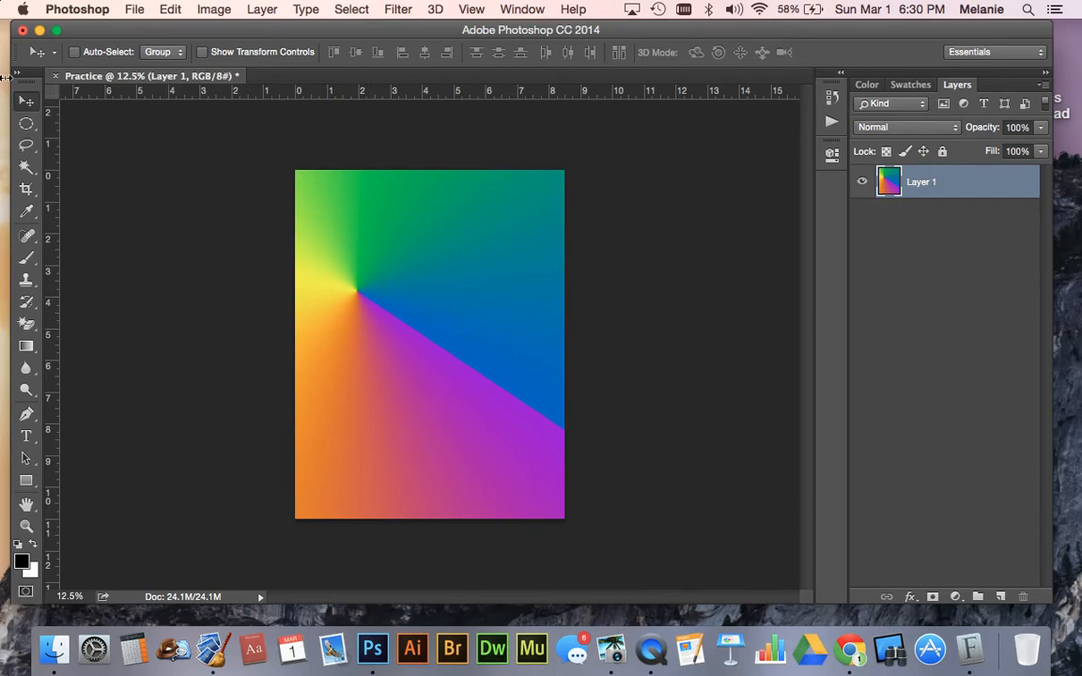
{"action": "left_click", "coordinate": [40, 32]}
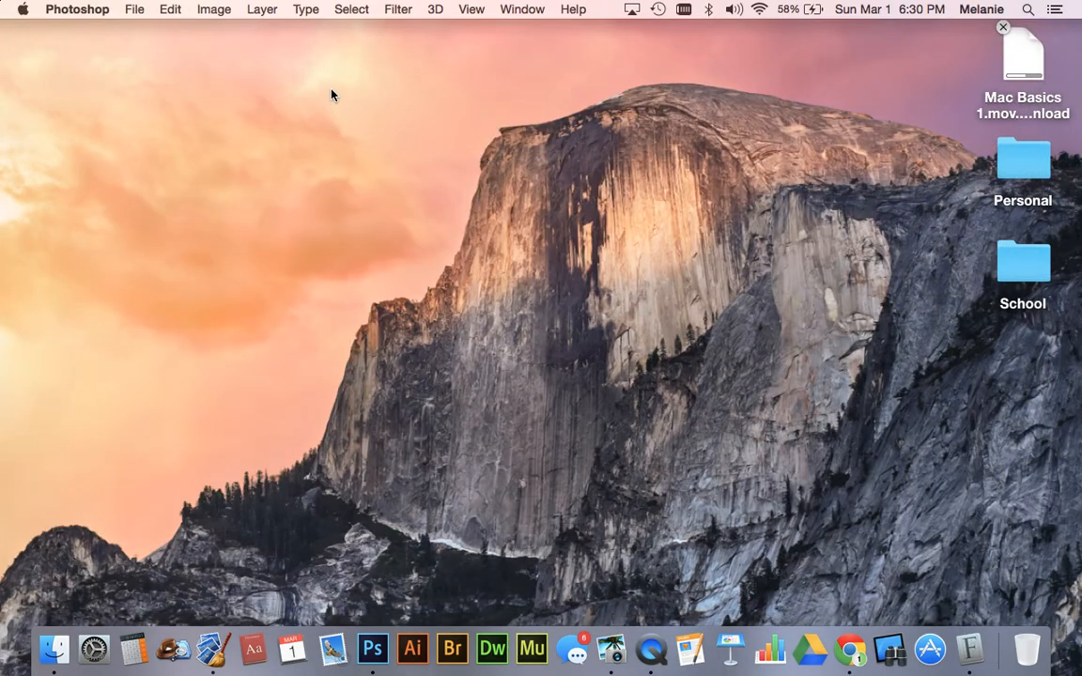
{"action": "left_click", "coordinate": [541, 66]}
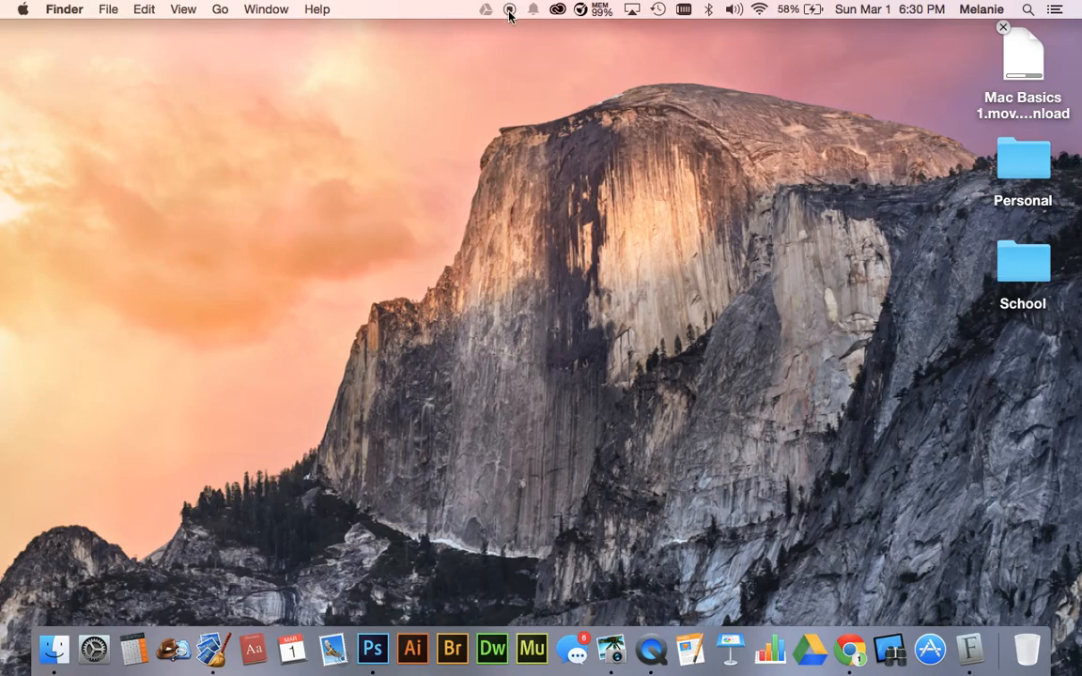